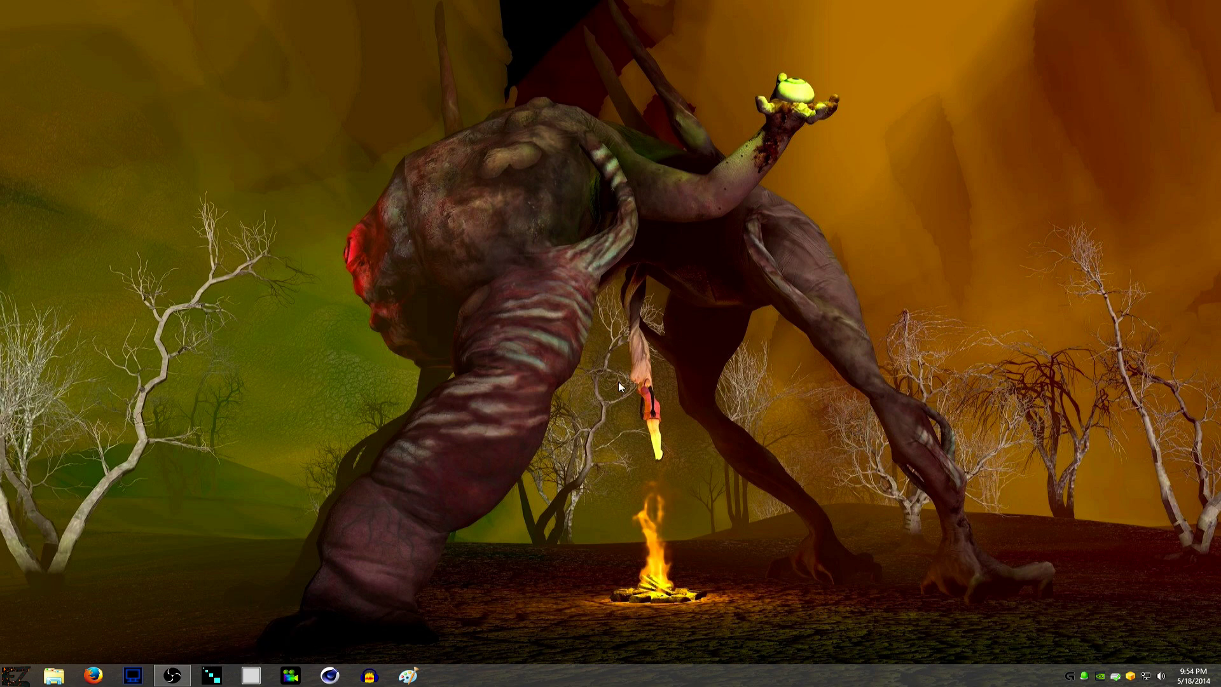
# Step: Open This PC in File Explorer to list all drives and bring up its context menu
pyautogui.click(56, 677)
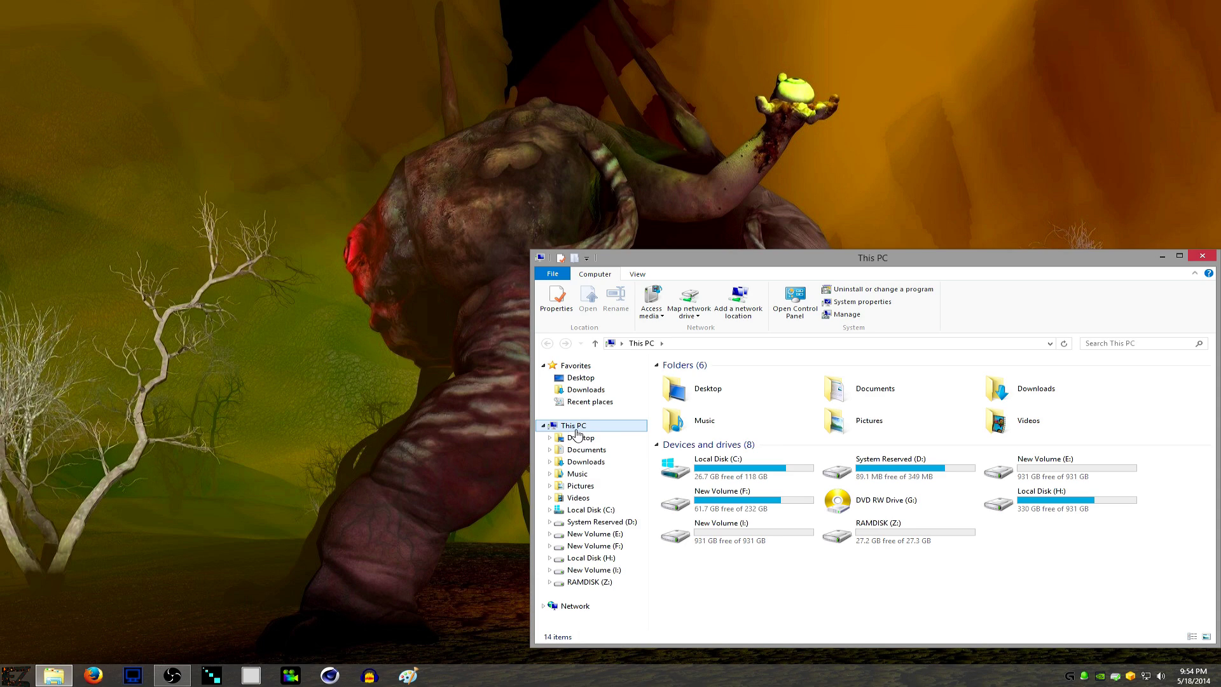
pyautogui.rightClick(576, 433)
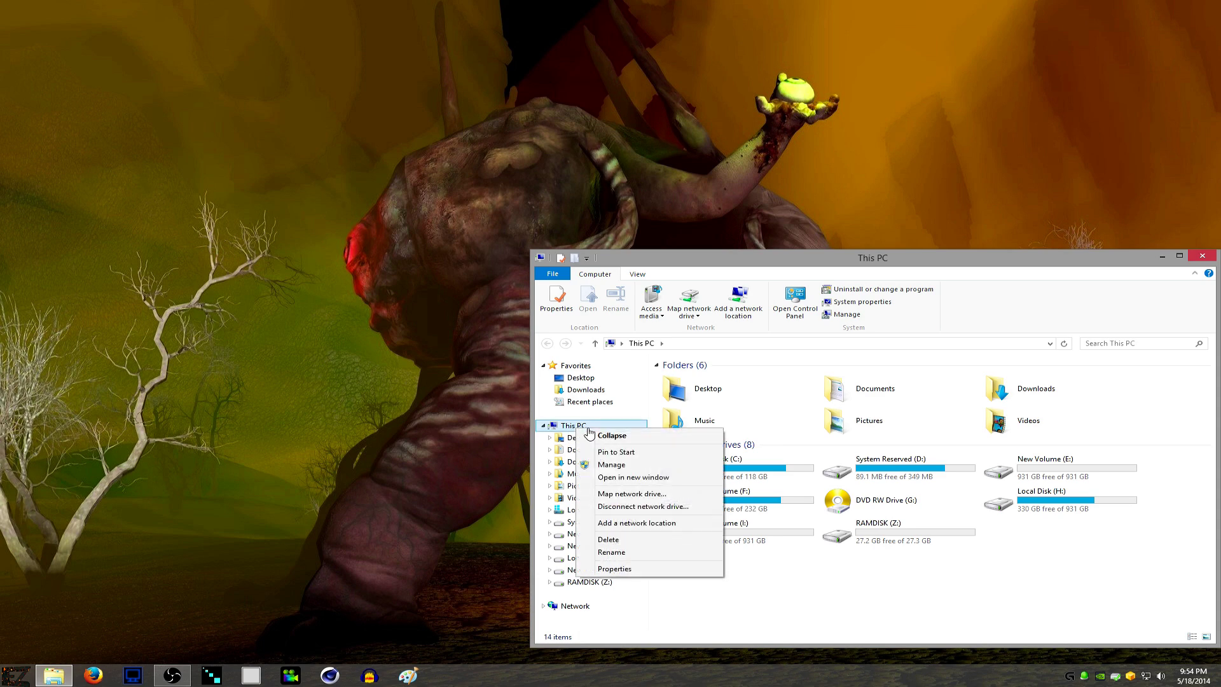
# Step: Open Disk Management in Computer Management and enlarge the window to show Disks 0–4
pyautogui.click(657, 468)
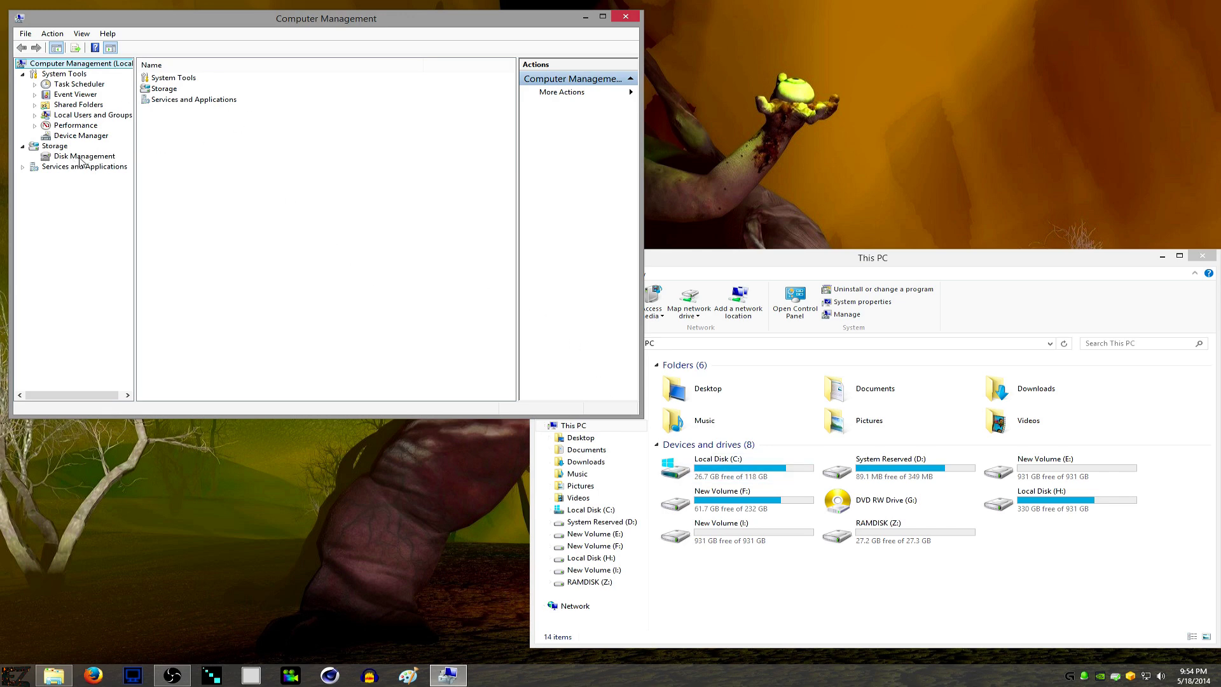
pyautogui.click(79, 158)
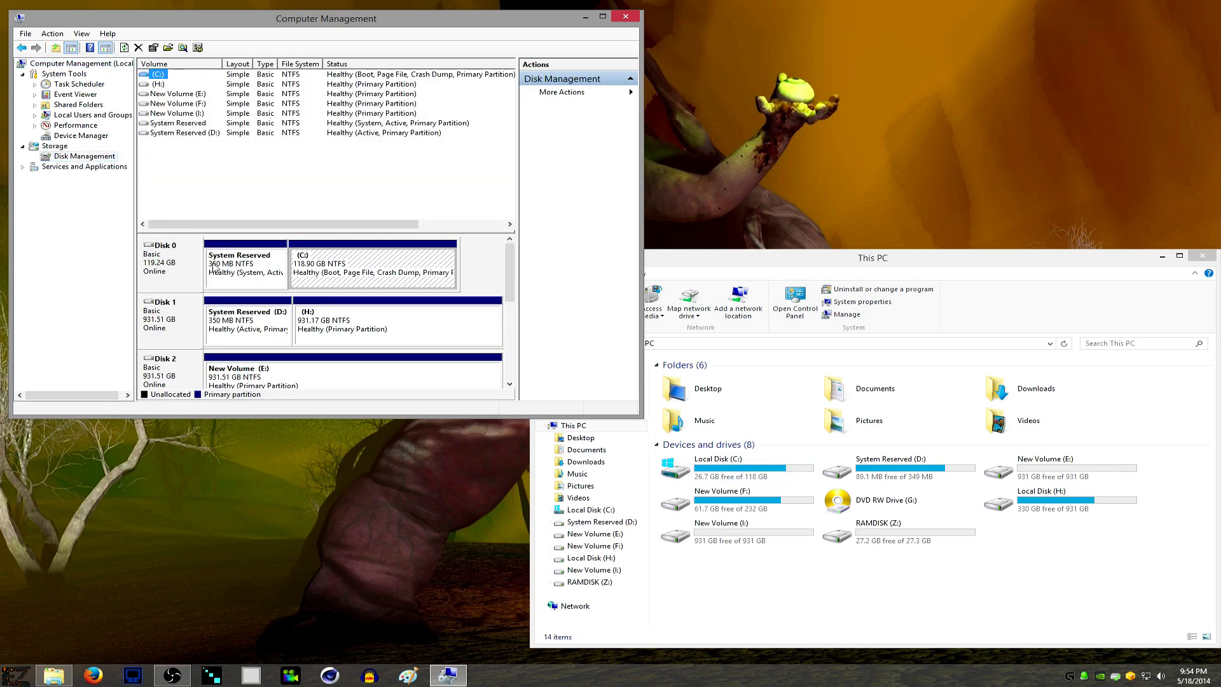
pyautogui.moveTo(303, 418); pyautogui.dragTo(319, 620)
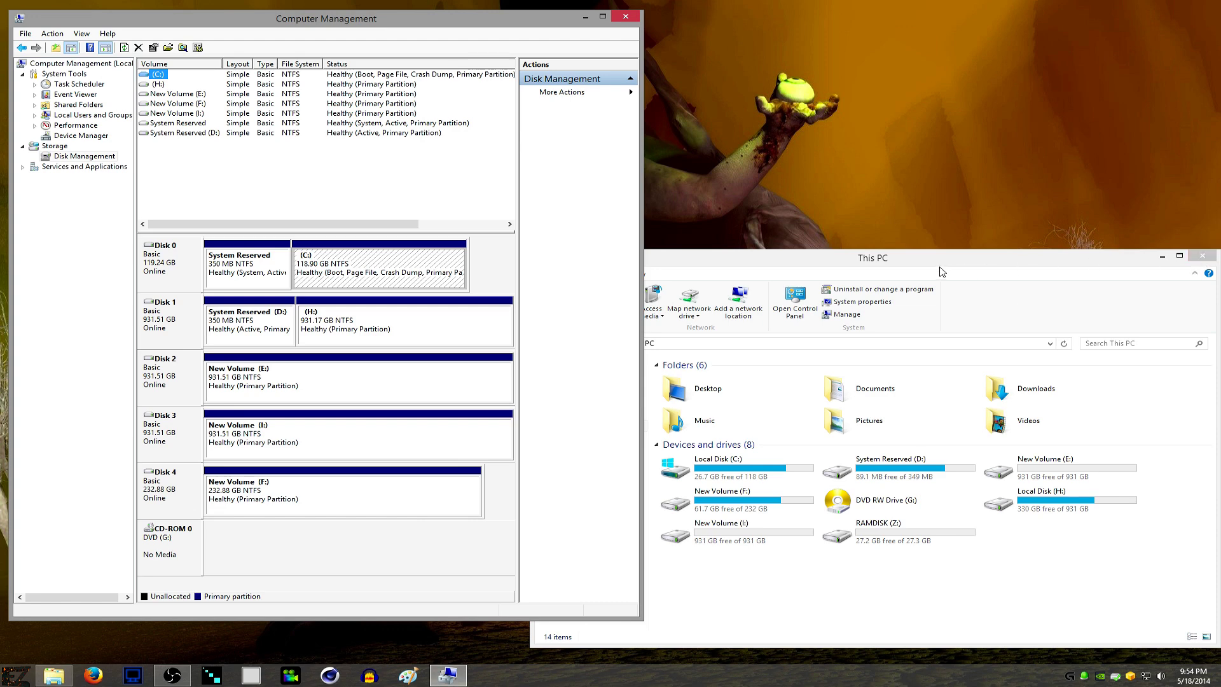
pyautogui.moveTo(940, 267); pyautogui.dragTo(939, 192)
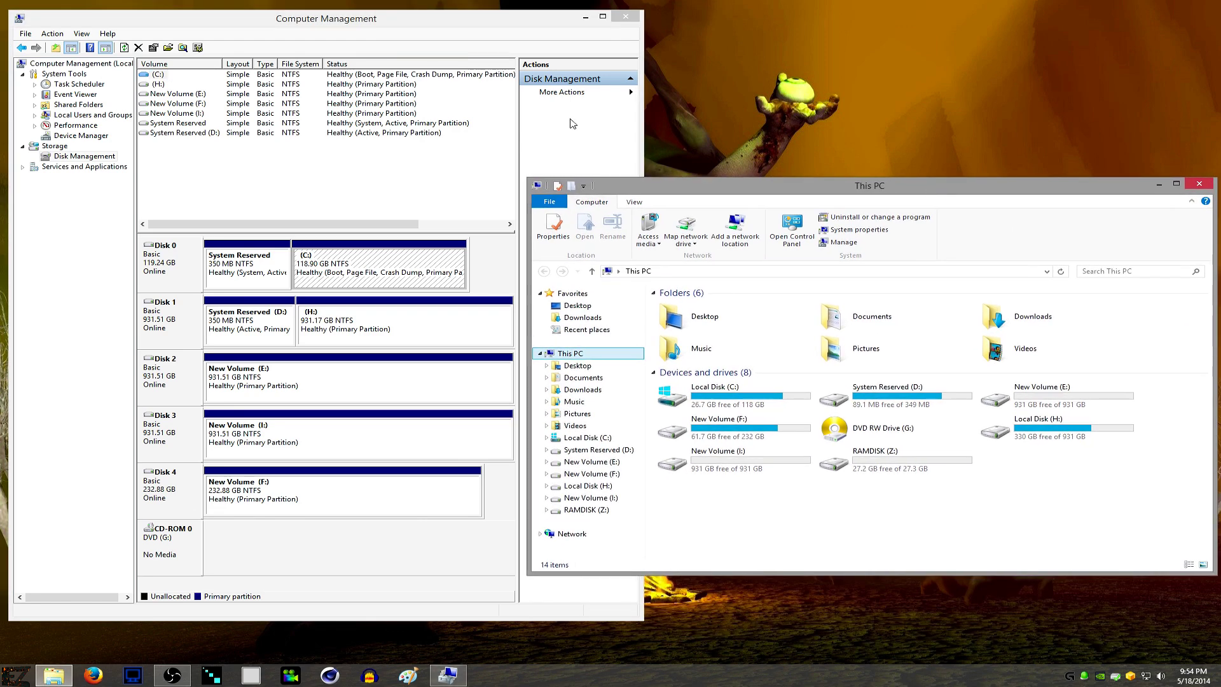
pyautogui.click(309, 27)
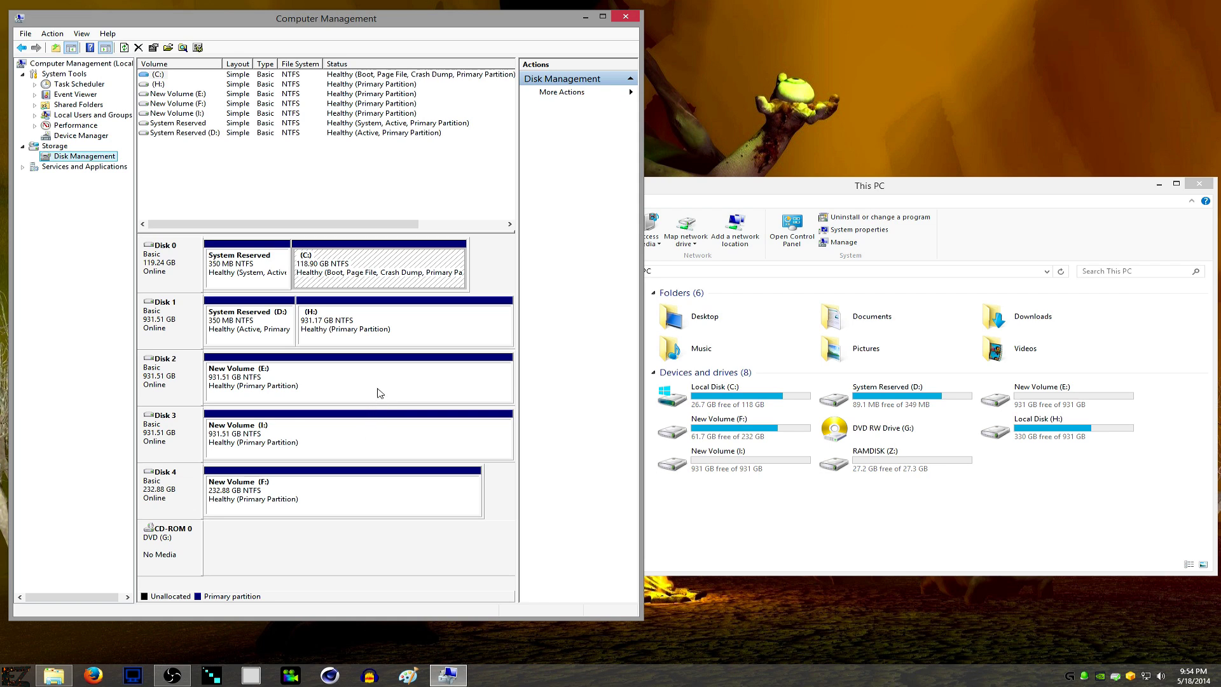
# Step: Delete New Volume (E:) on Disk 2 and New Volume (I:) on Disk 3, confirming each
pyautogui.rightClick(362, 371)
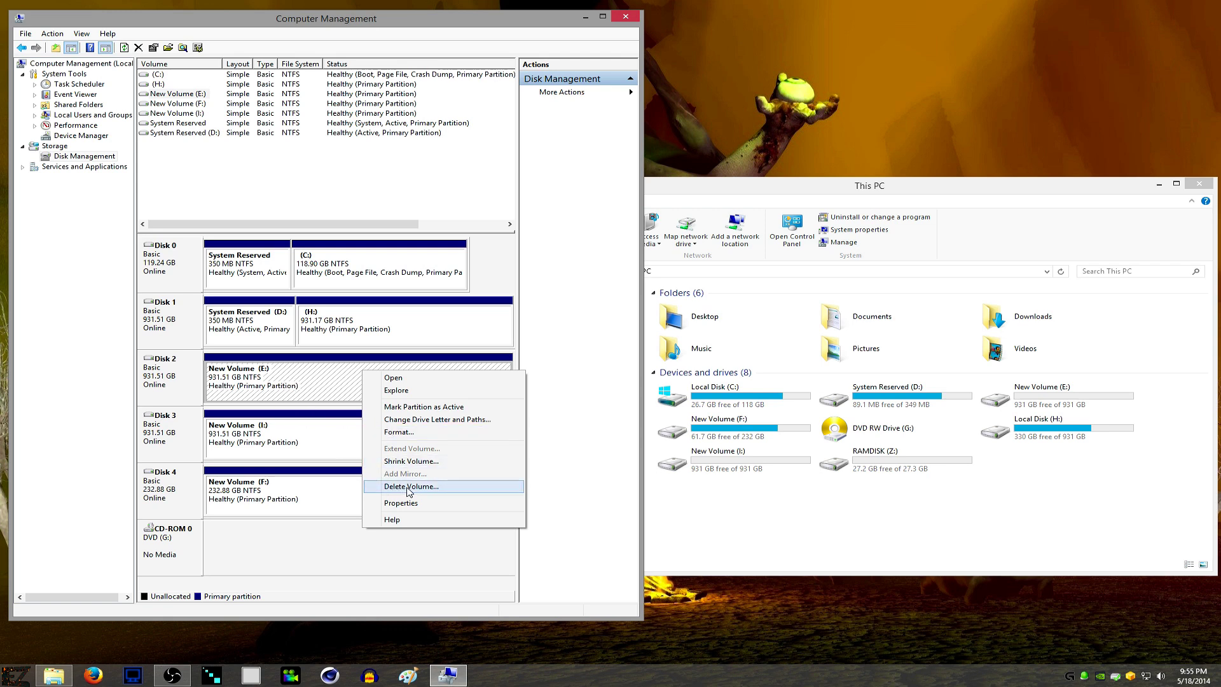
pyautogui.click(410, 487)
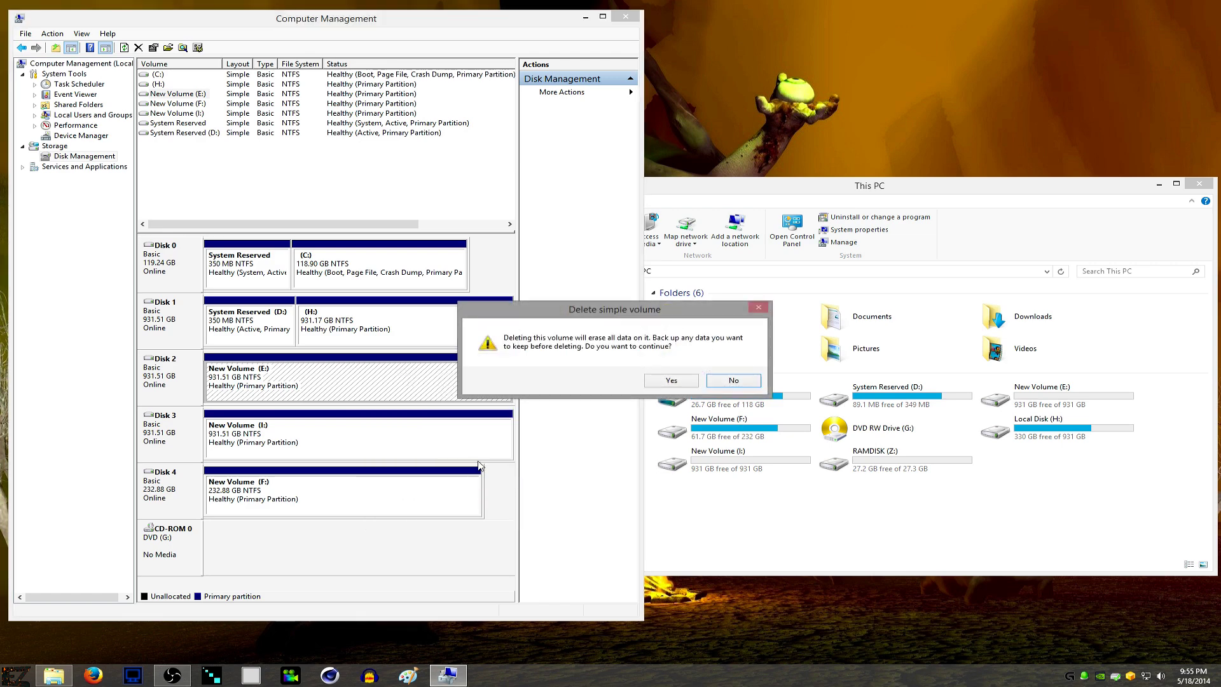
pyautogui.click(684, 385)
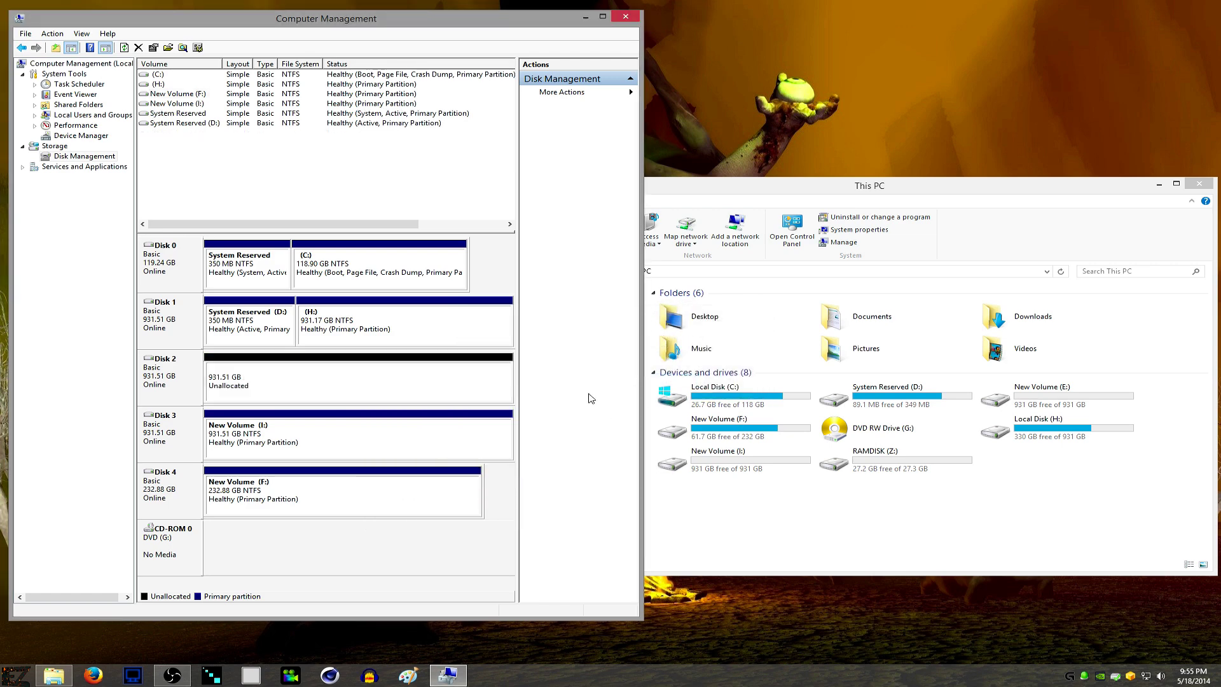
pyautogui.rightClick(312, 425)
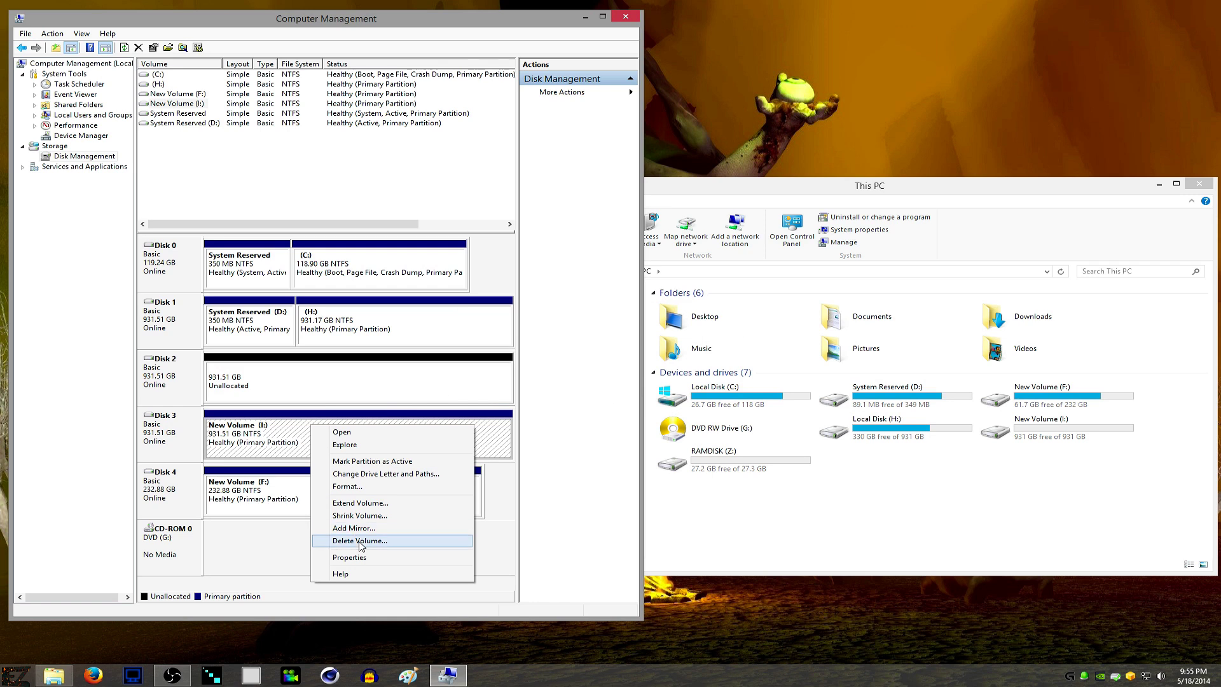
pyautogui.click(358, 541)
pyautogui.click(668, 382)
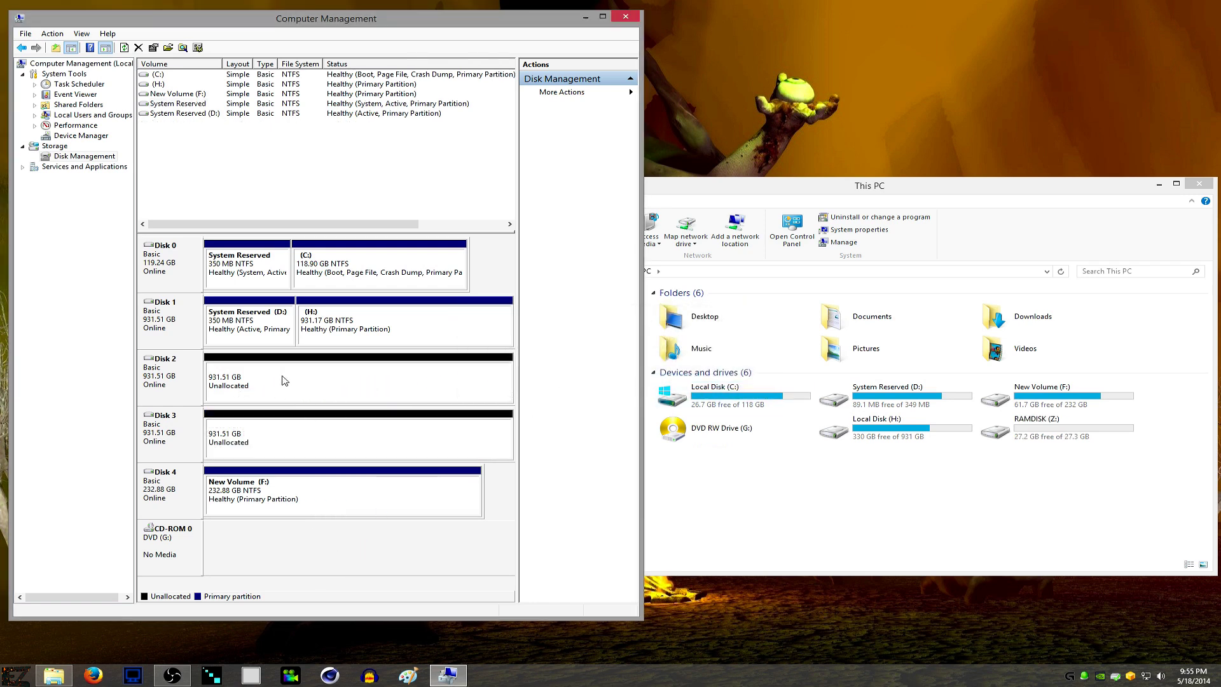
# Step: Bring up the context menu for Disk 2's unallocated space
pyautogui.rightClick(346, 386)
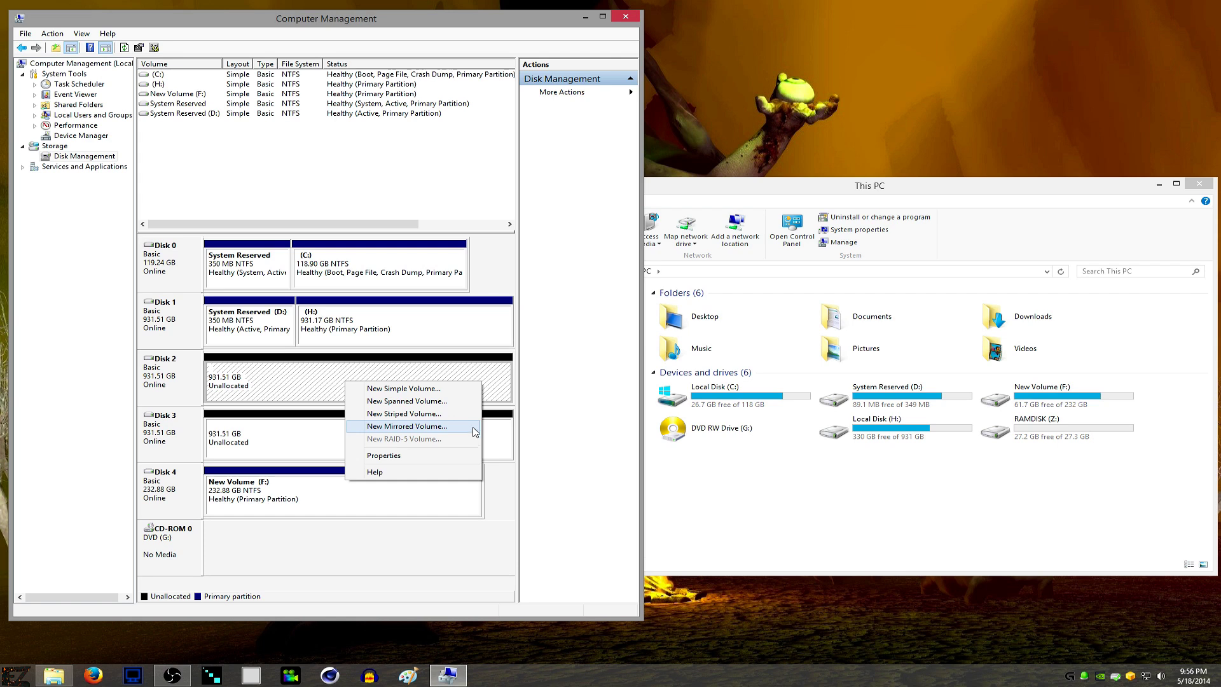
# Step: Start a New Striped Volume and add Disk 3 alongside Disk 2 for 1907734 MB total
pyautogui.click(420, 417)
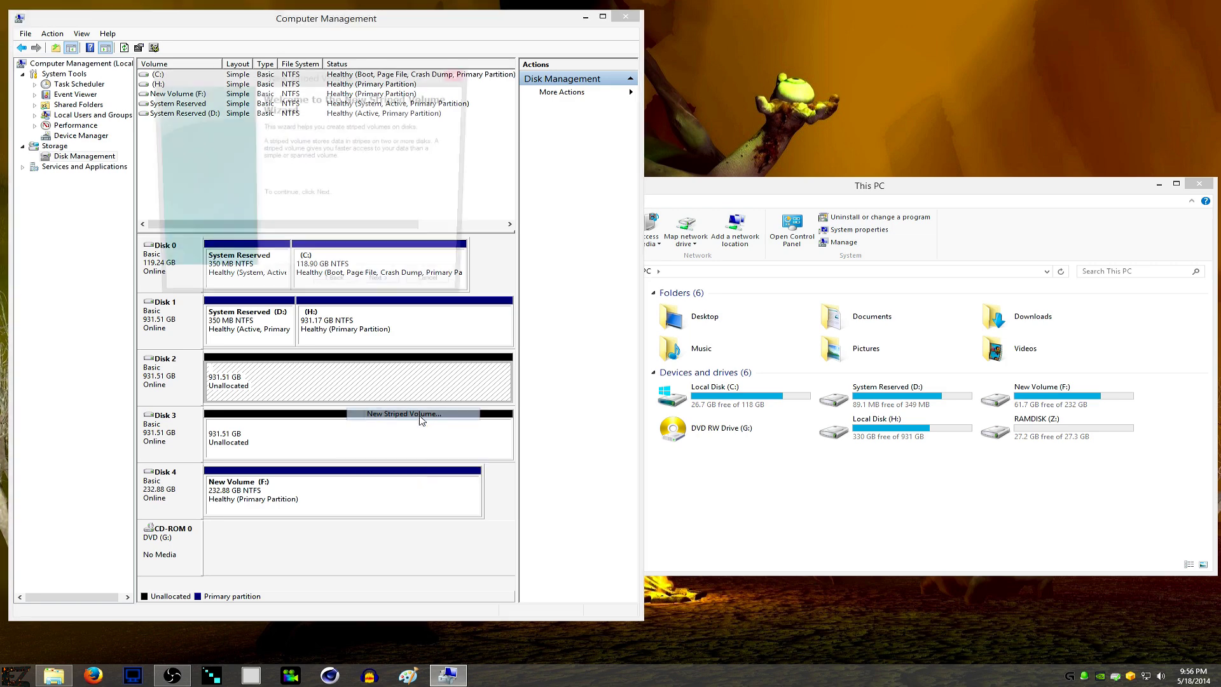
pyautogui.click(389, 290)
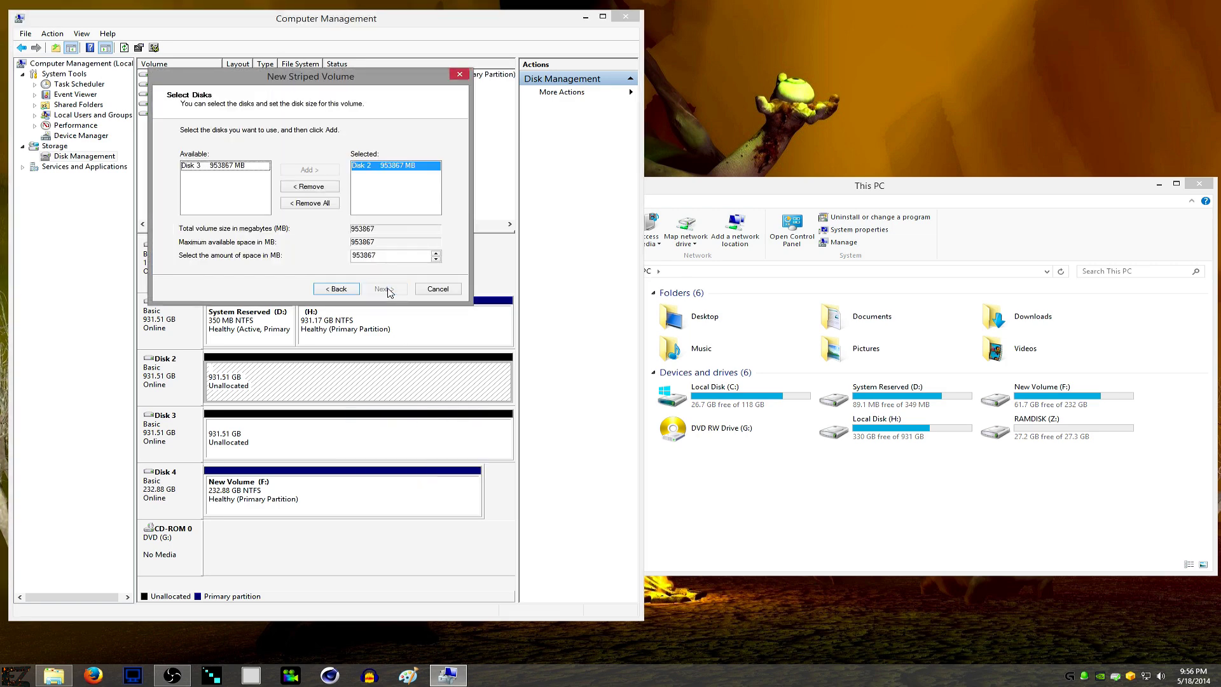
pyautogui.click(338, 290)
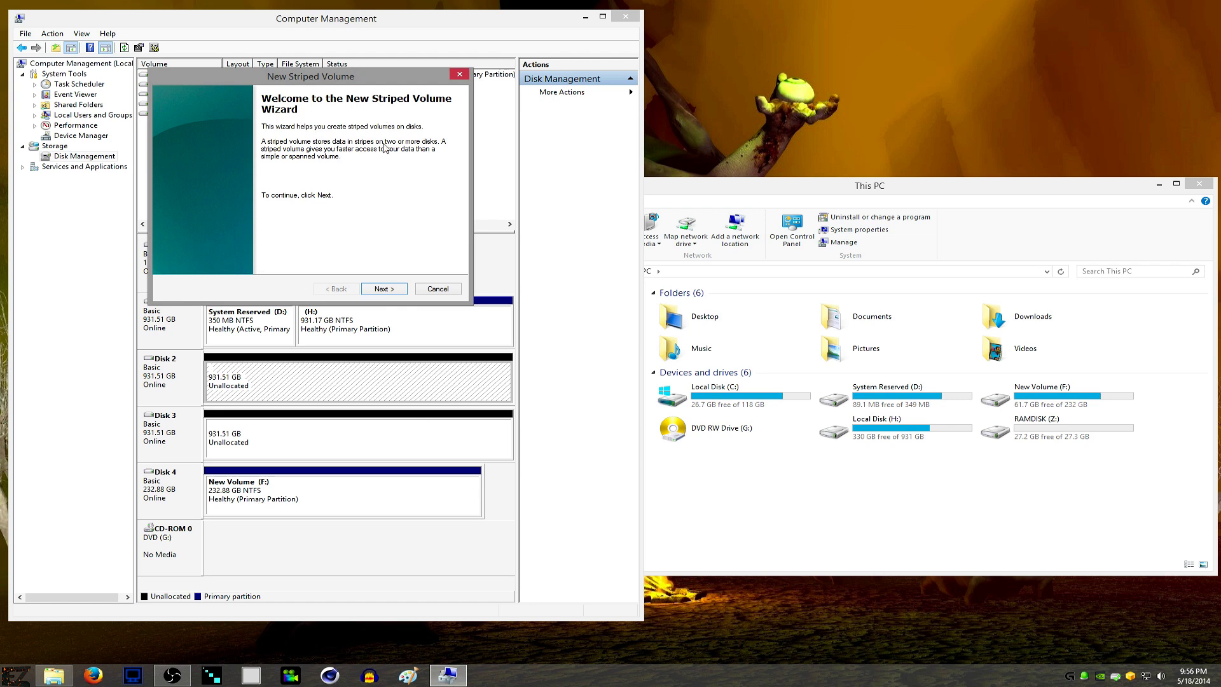
pyautogui.click(388, 290)
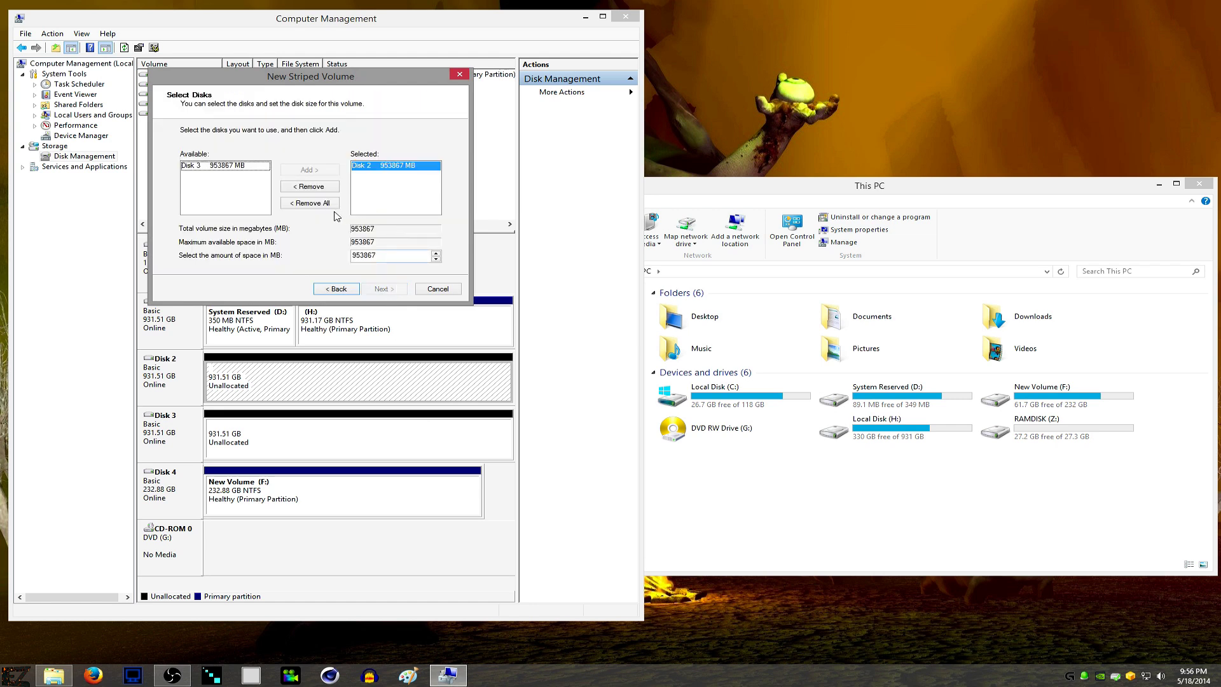
pyautogui.click(239, 166)
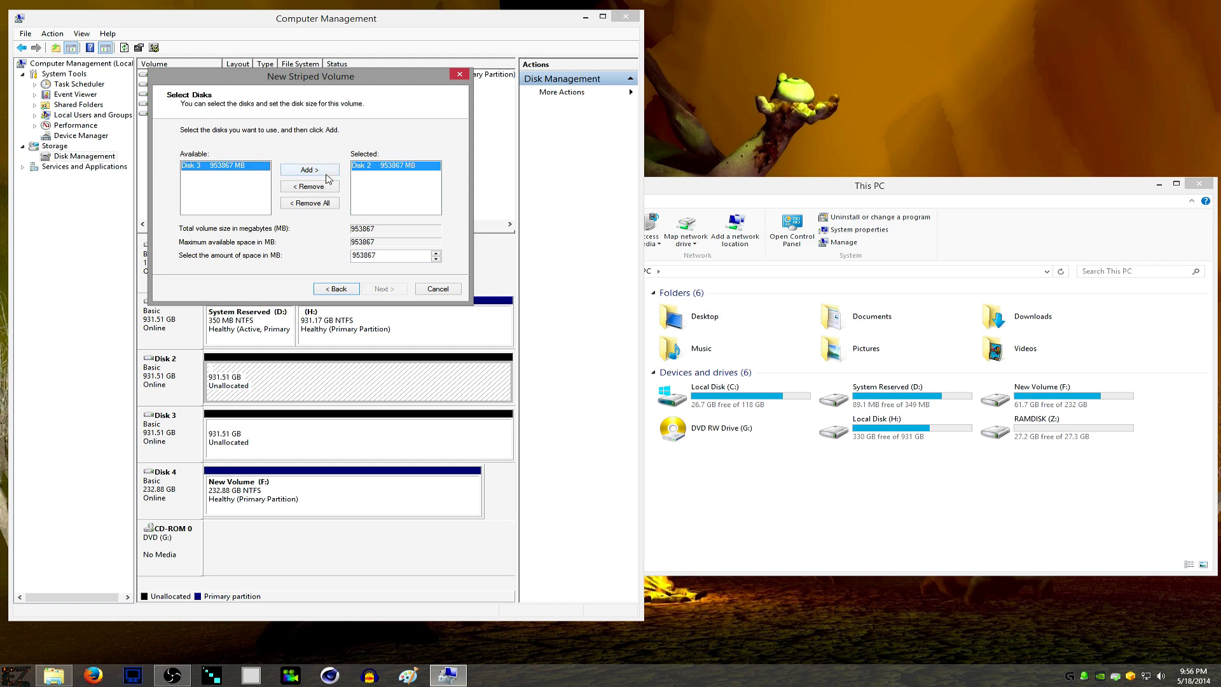
pyautogui.click(297, 170)
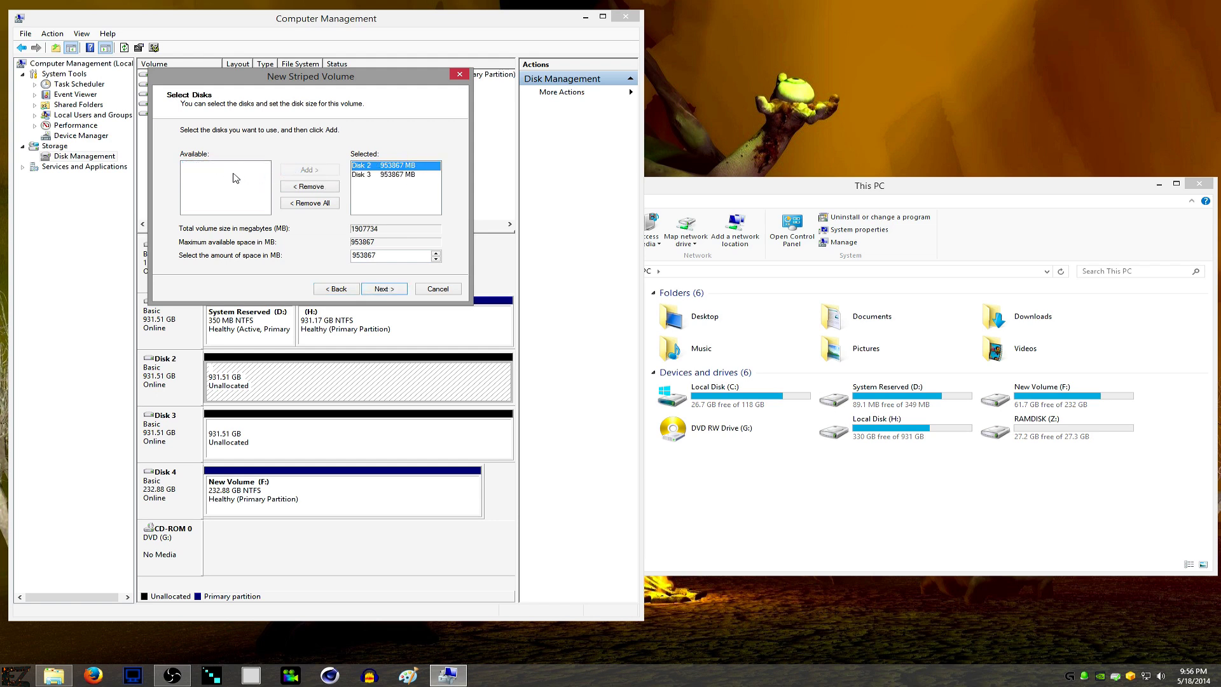
pyautogui.click(385, 289)
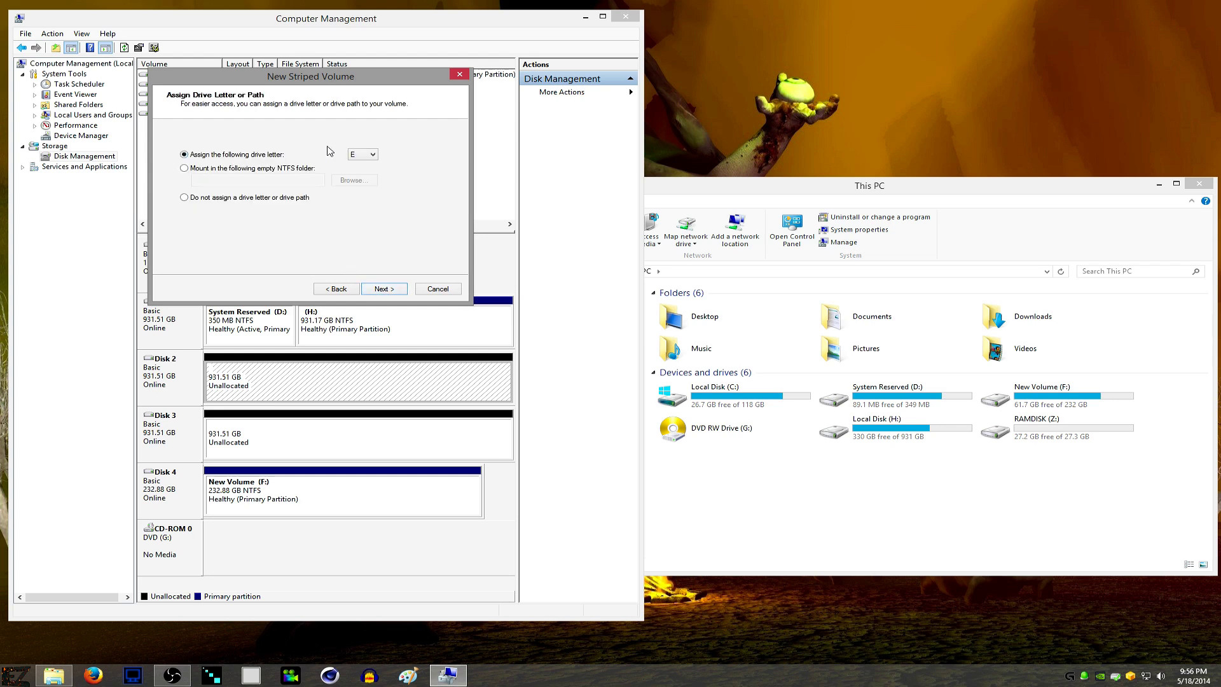
# Step: Keep letter E, format NTFS with Default allocation size and quick format, then finish the wizard
pyautogui.click(386, 288)
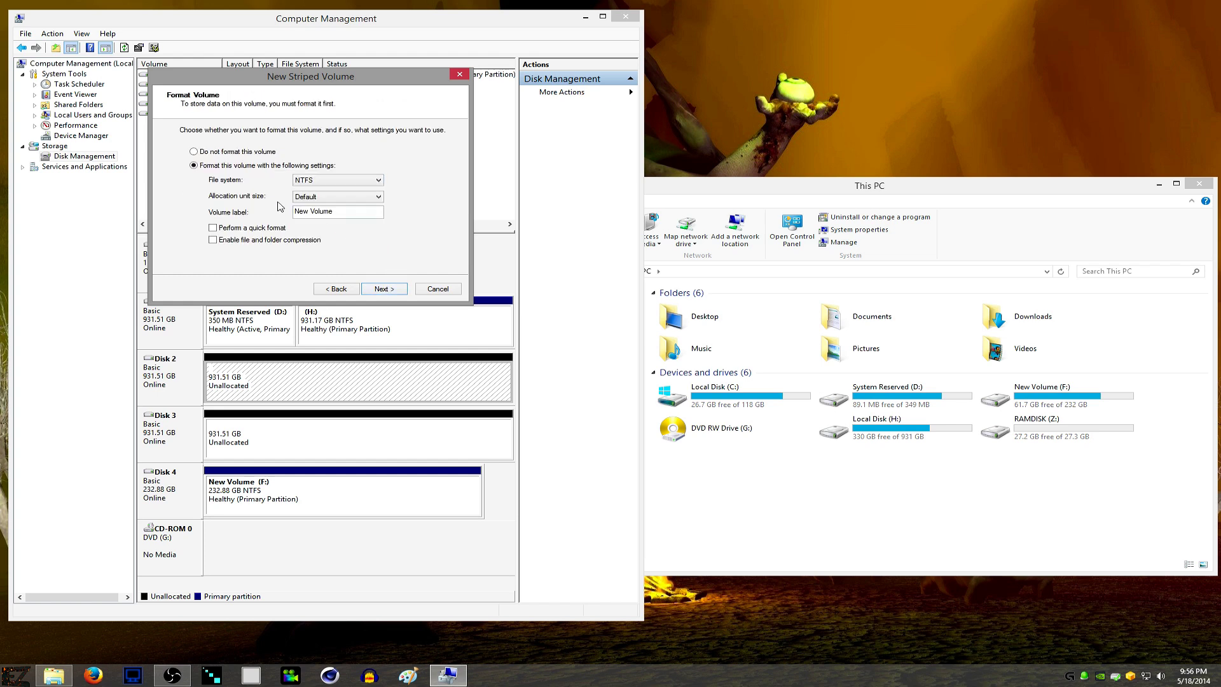
pyautogui.click(340, 182)
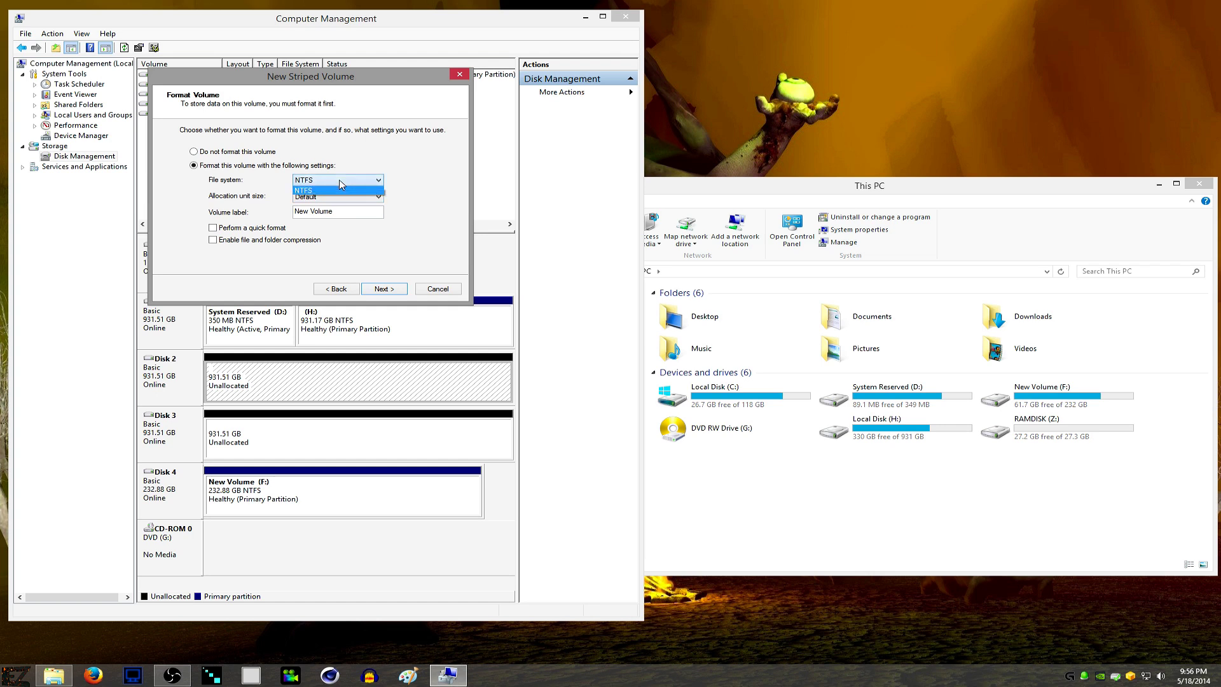
pyautogui.click(340, 184)
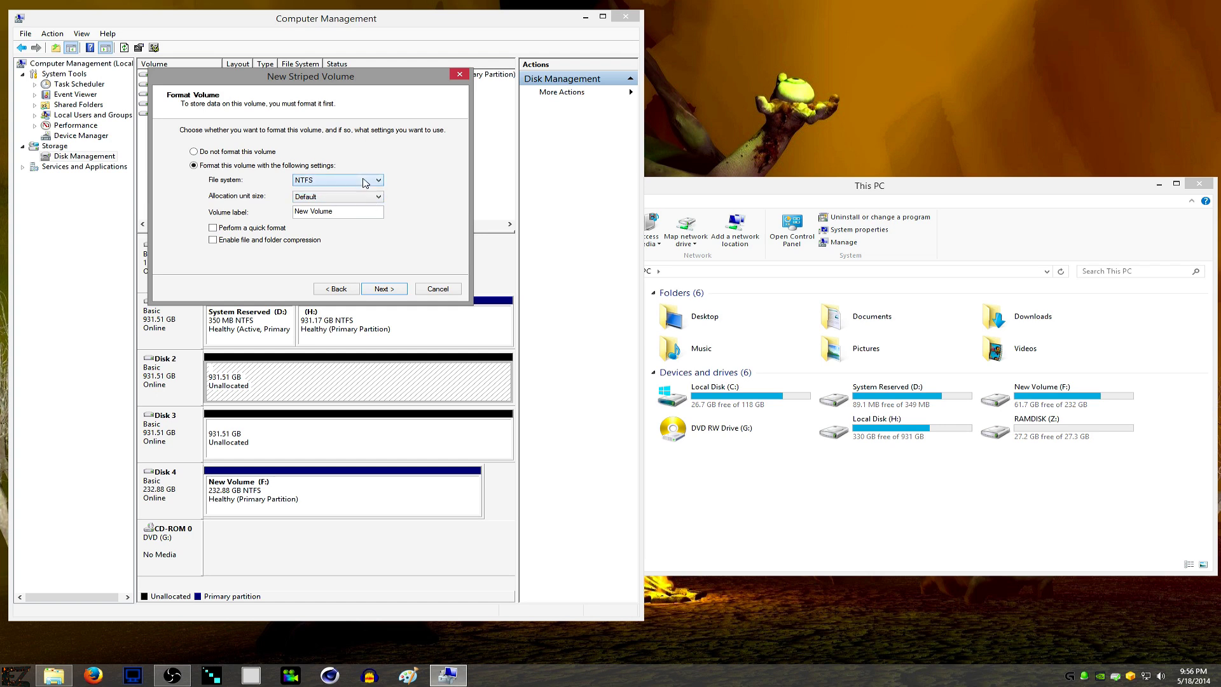
pyautogui.click(354, 197)
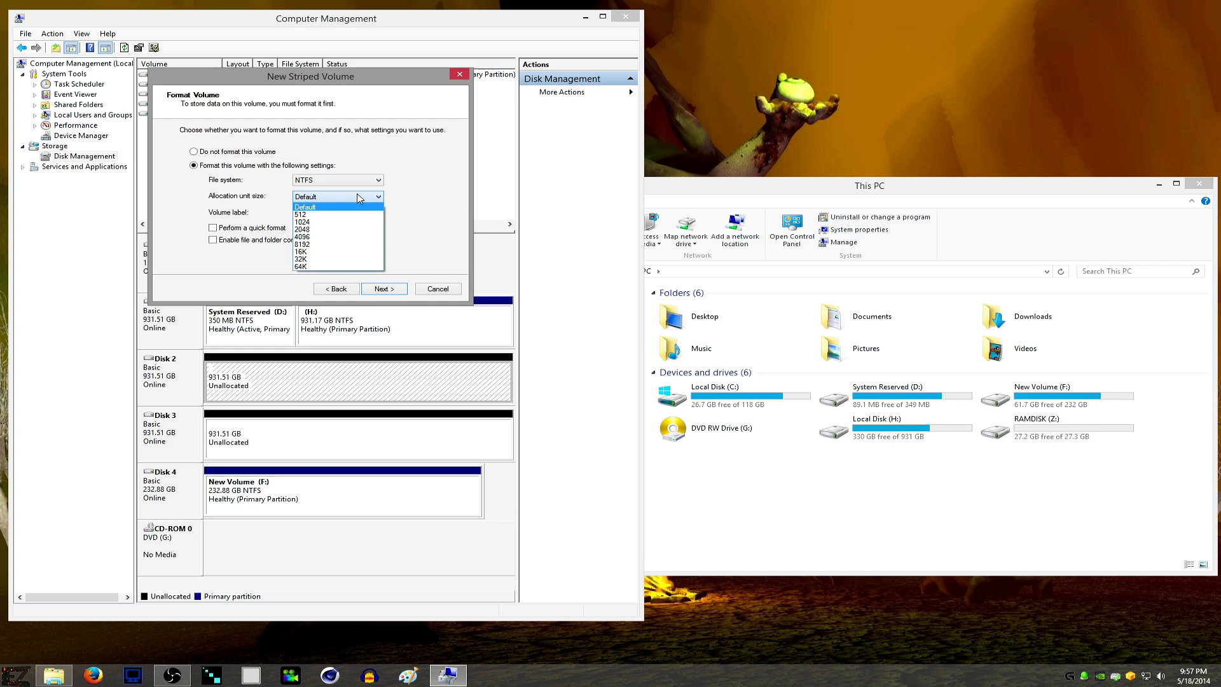
pyautogui.click(359, 198)
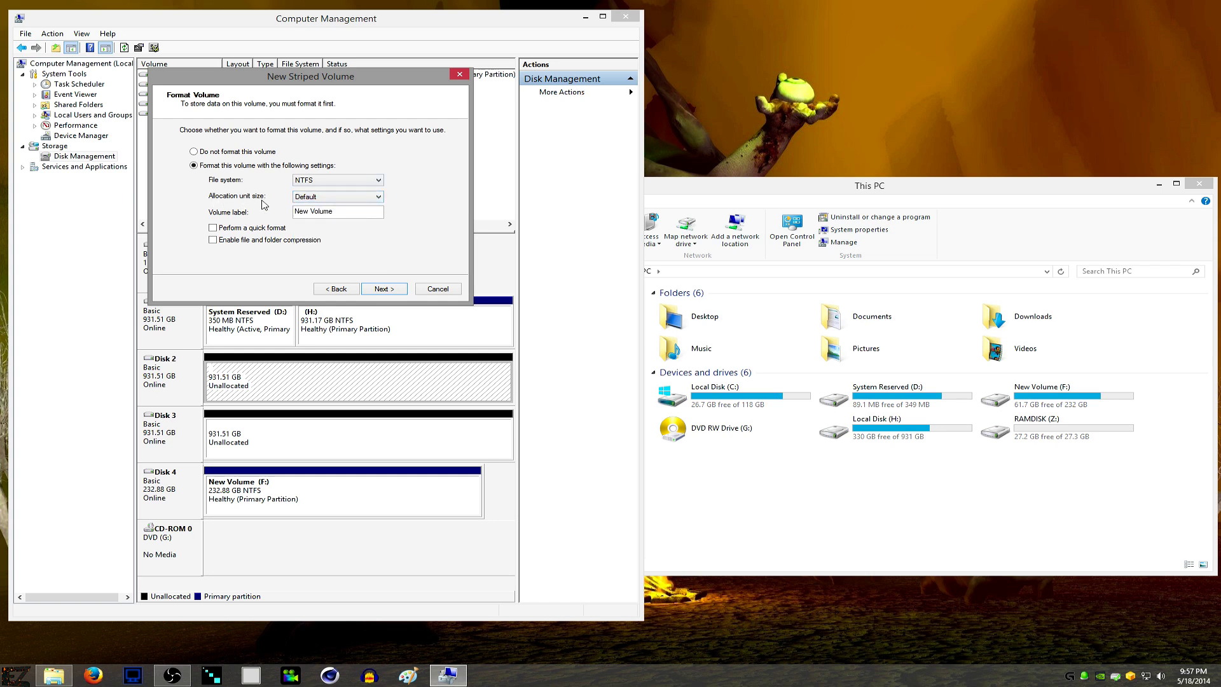
pyautogui.click(214, 228)
pyautogui.click(386, 290)
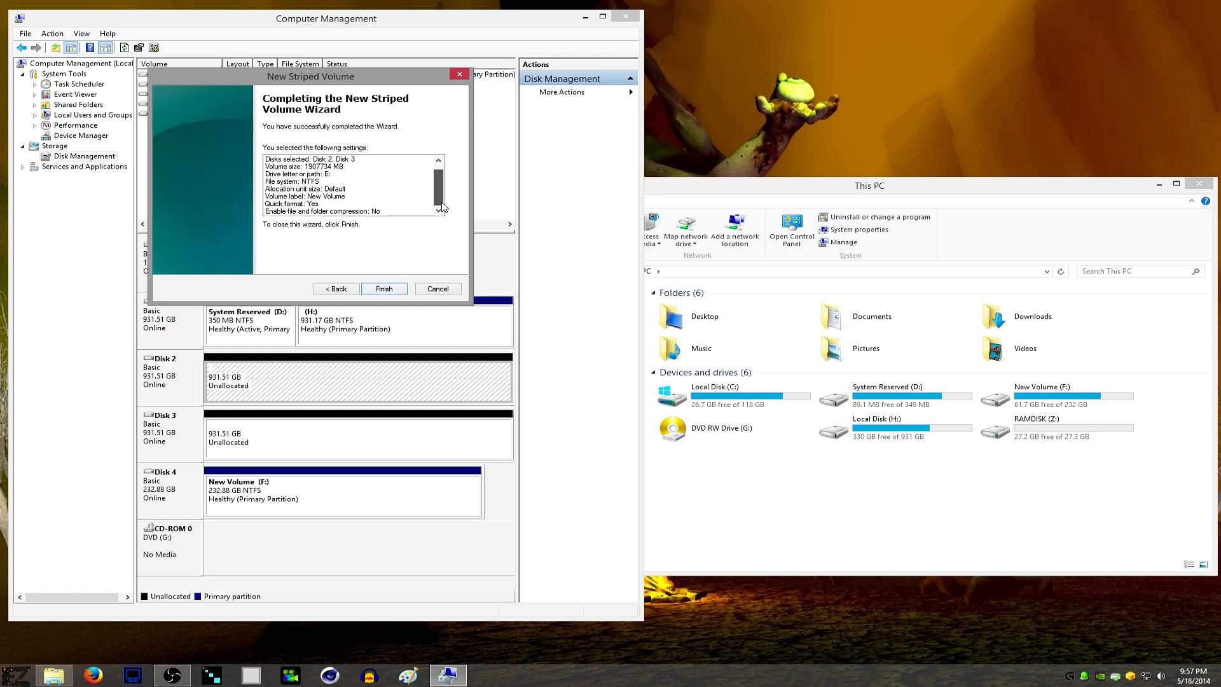
pyautogui.scroll(2, 439, 191)
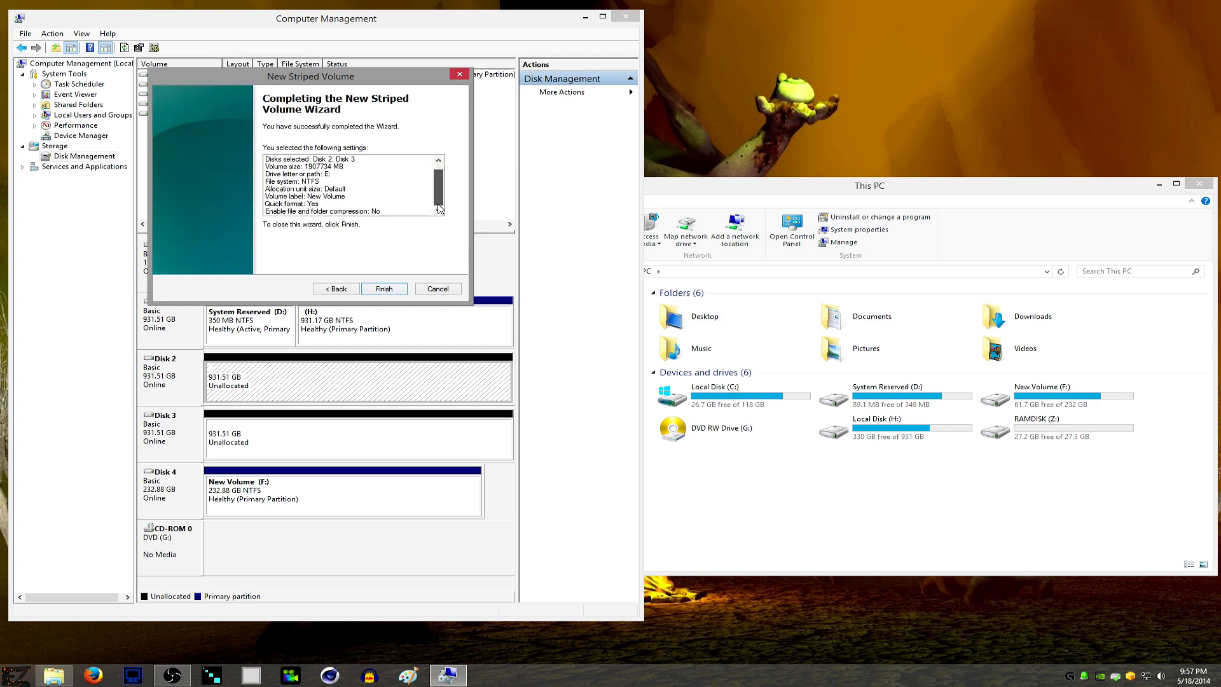
pyautogui.click(393, 290)
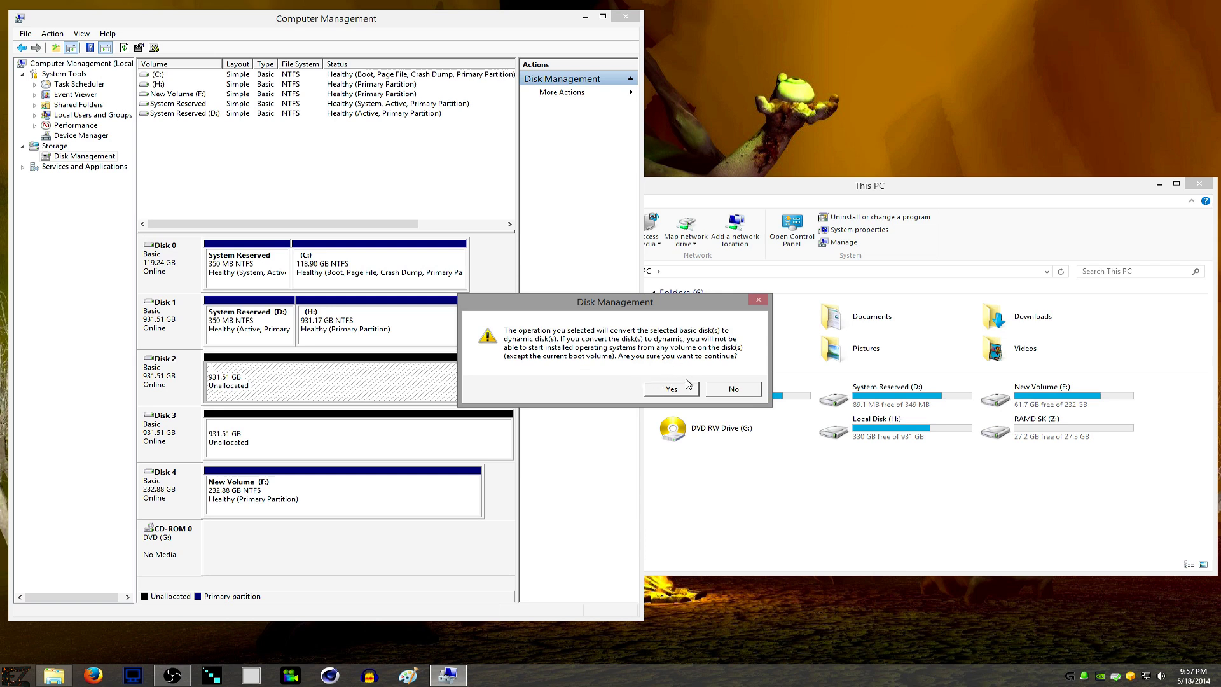
# Step: Confirm converting Disks 2 and 3 to dynamic, then select the new 1.81 TB E: volume
pyautogui.click(671, 389)
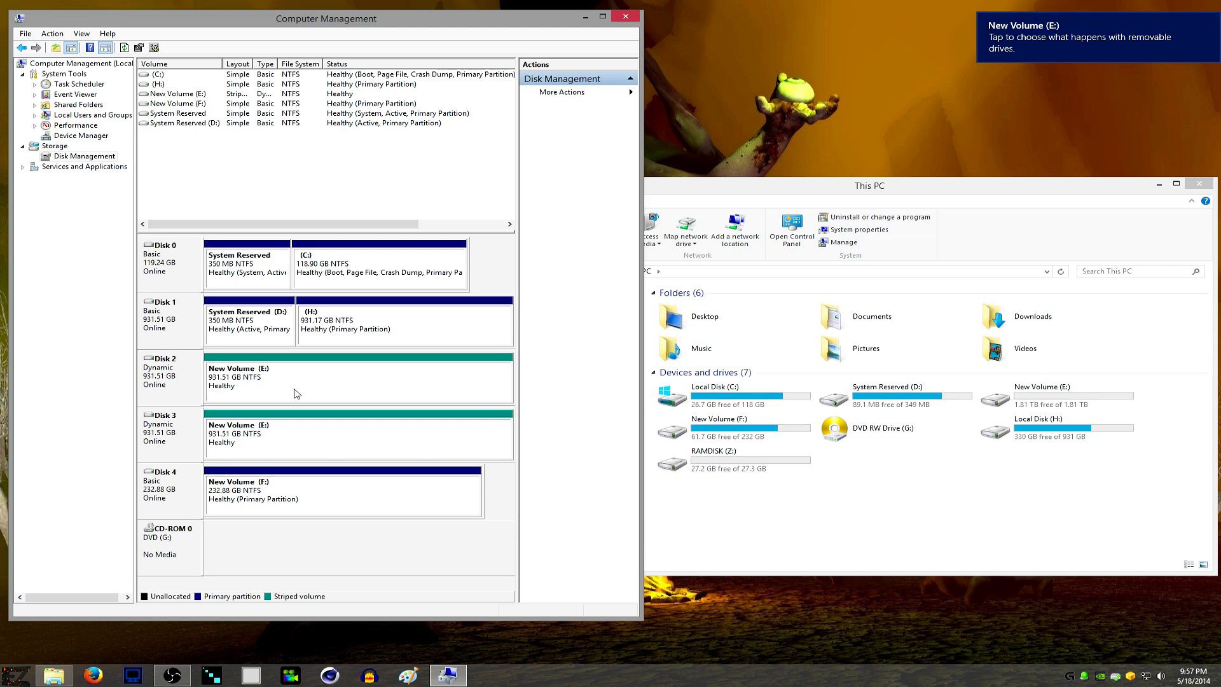
pyautogui.click(1025, 397)
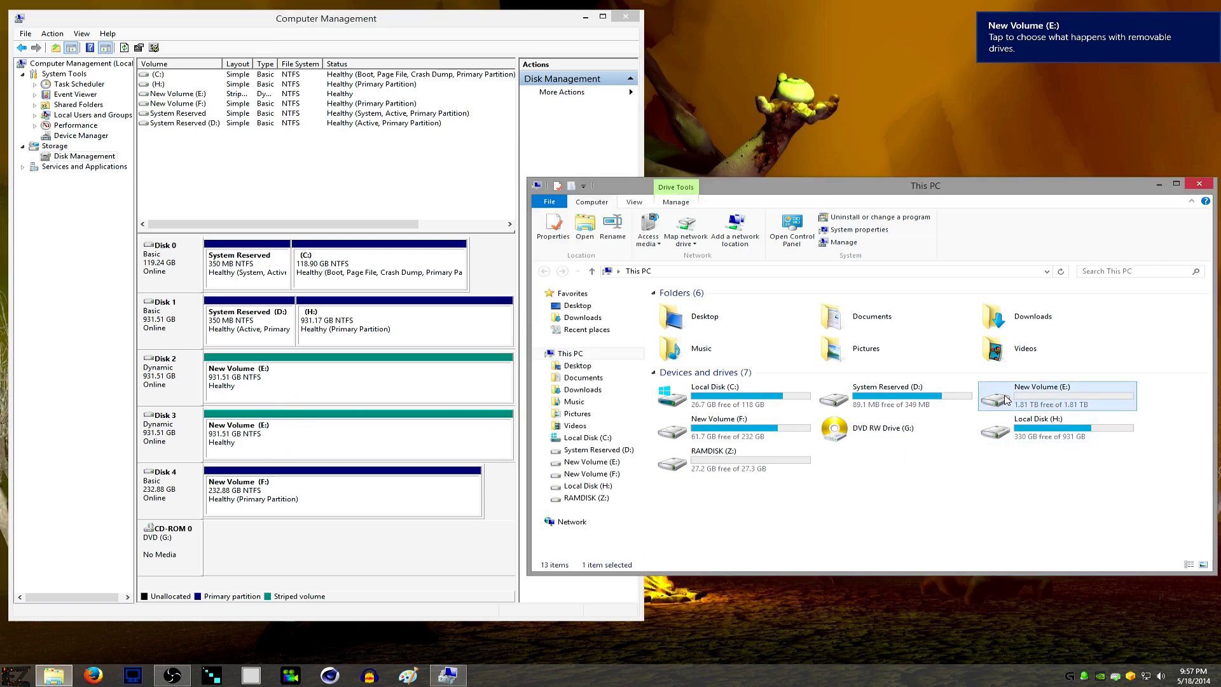
# Step: Turn off content indexing in the E: drive's properties and close Computer Management
pyautogui.rightClick(1026, 411)
pyautogui.click(1074, 601)
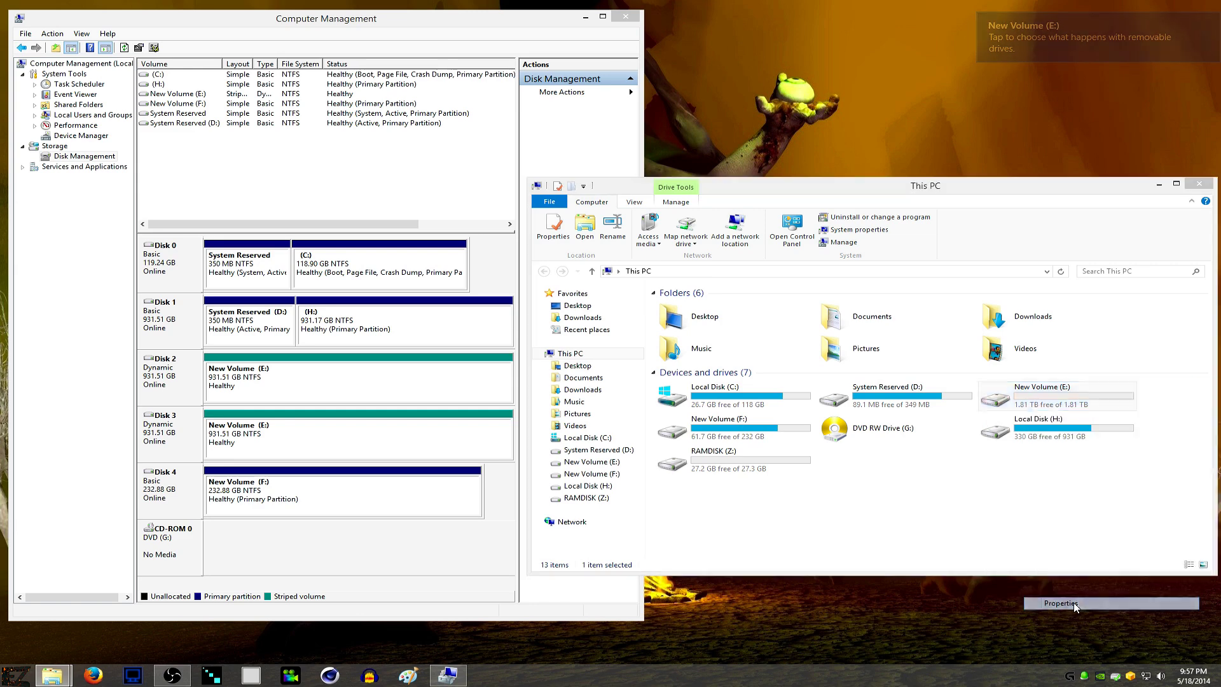
pyautogui.moveTo(1033, 388); pyautogui.dragTo(542, 224)
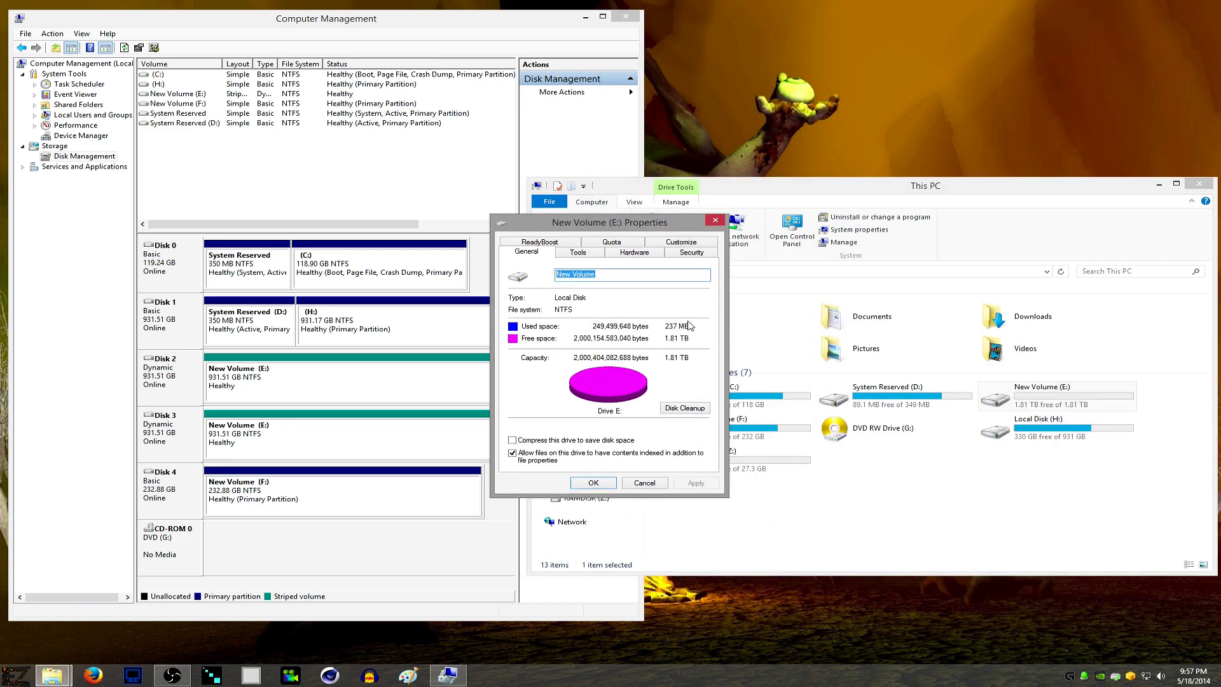
pyautogui.click(528, 462)
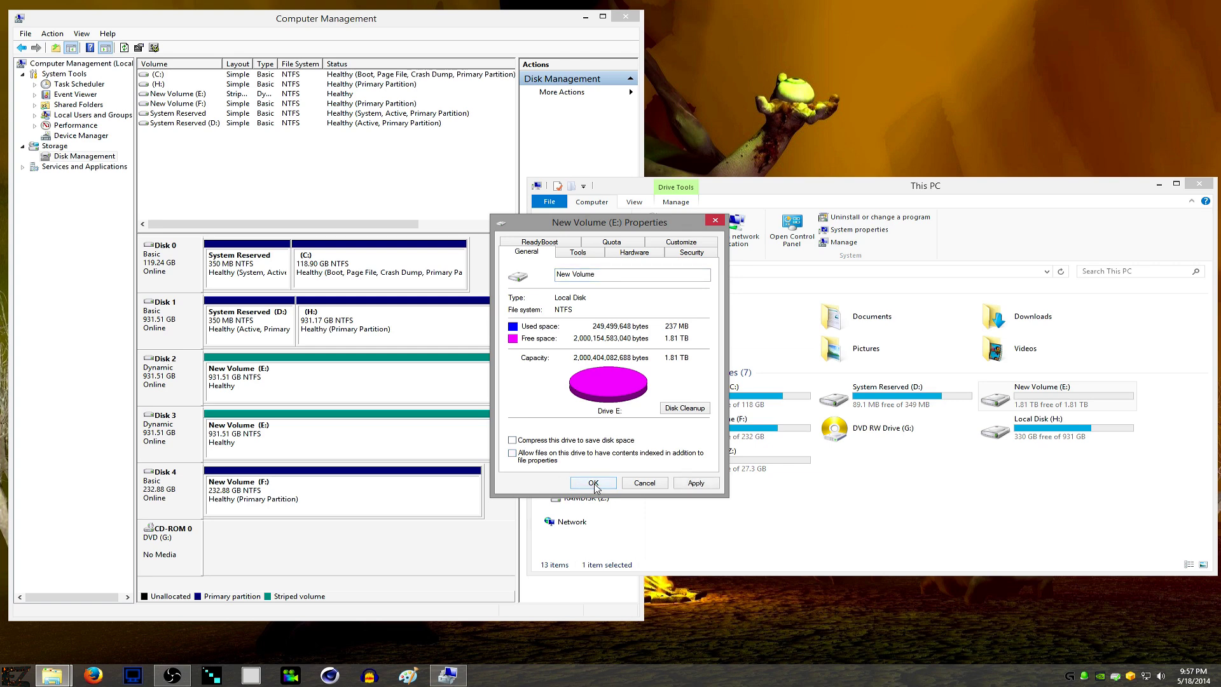
pyautogui.click(596, 484)
pyautogui.click(672, 369)
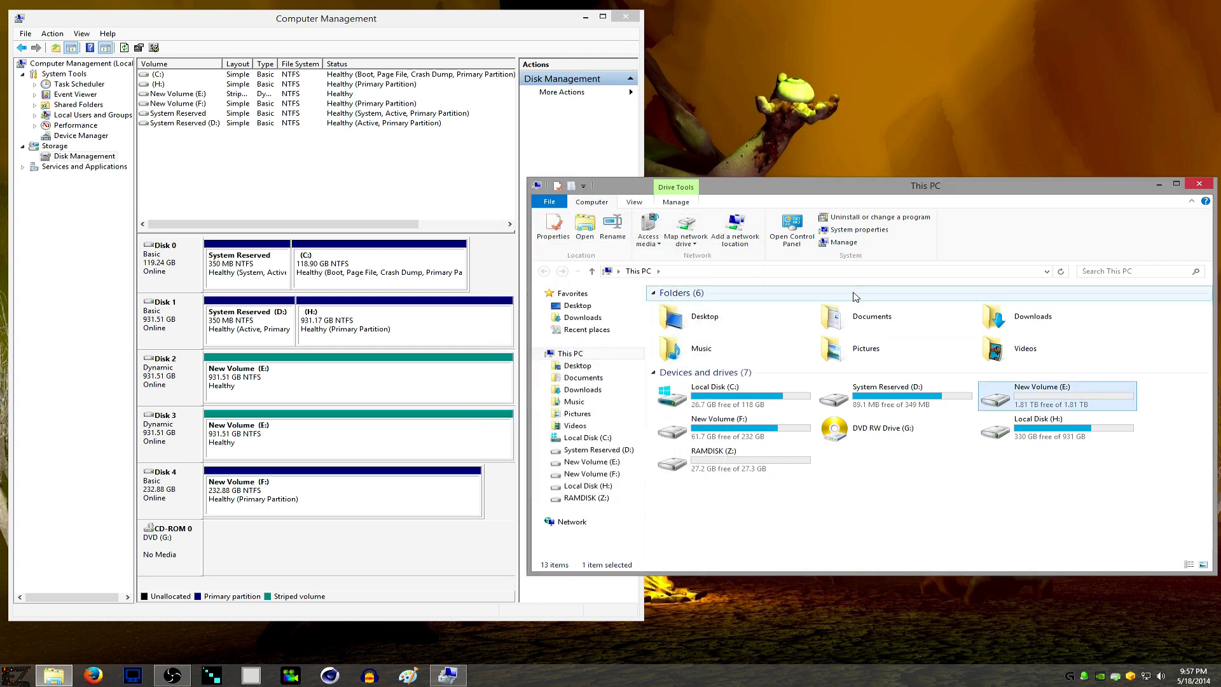
pyautogui.click(616, 22)
# Step: Close This PC, launch CrystalDiskMark and run all benchmarks on E: in a left-side window
pyautogui.click(1199, 184)
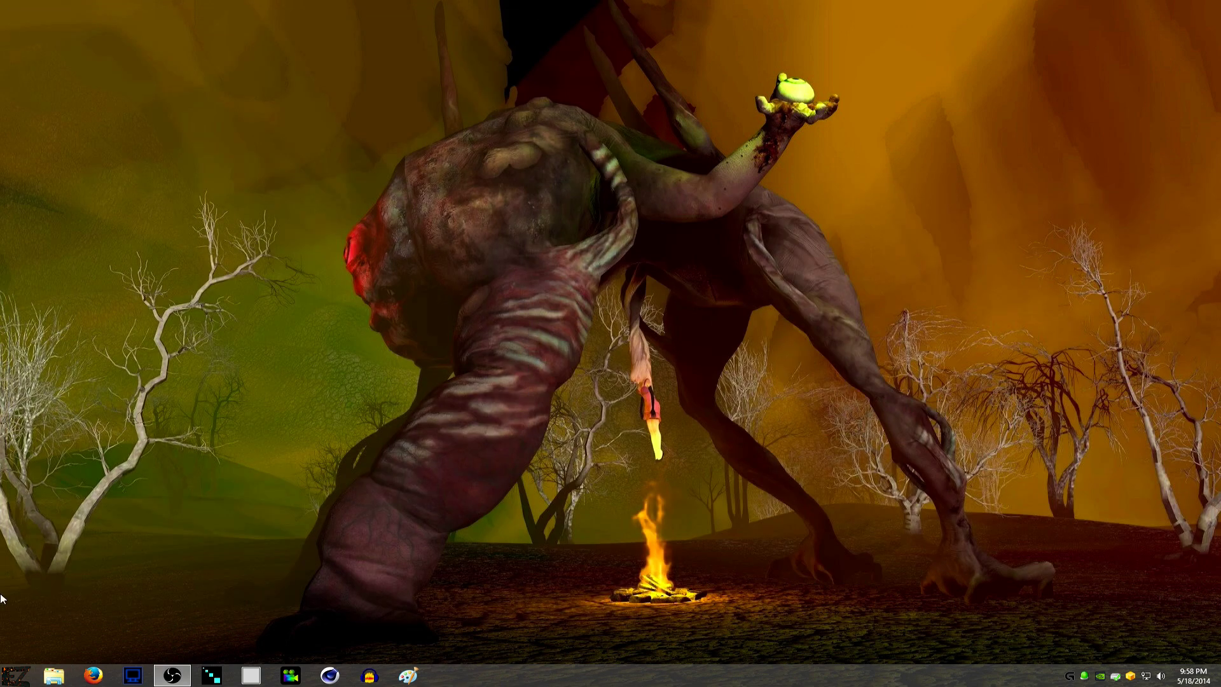
pyautogui.click(15, 675)
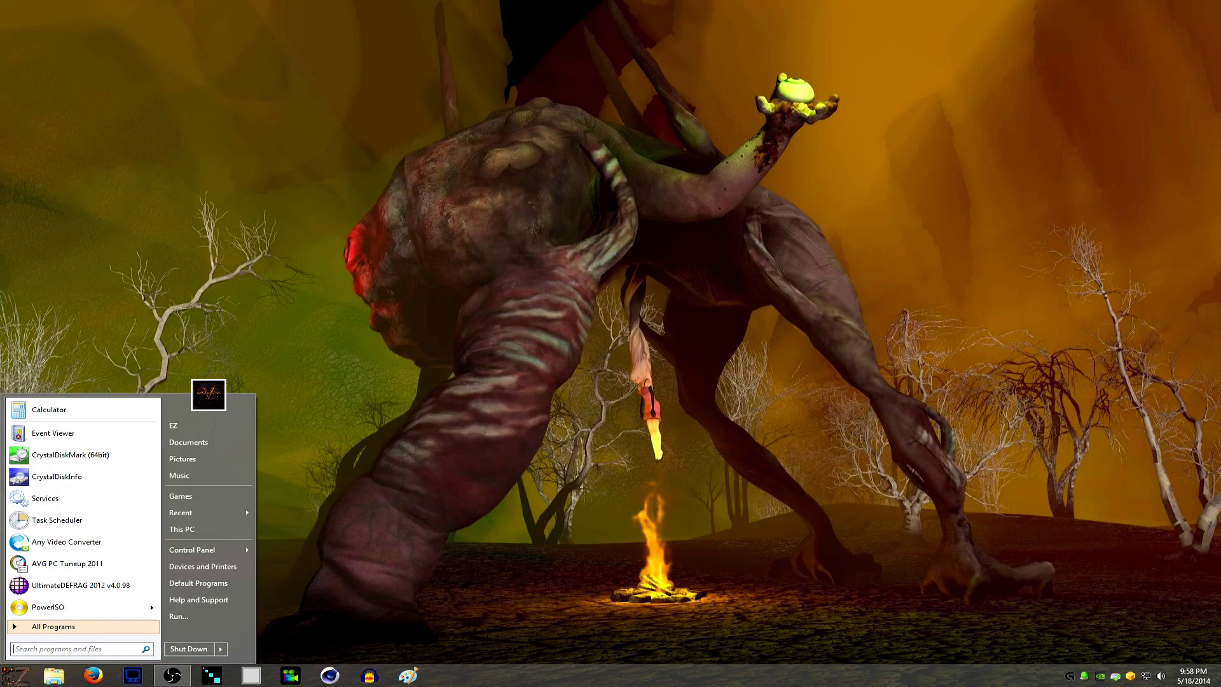
pyautogui.click(92, 464)
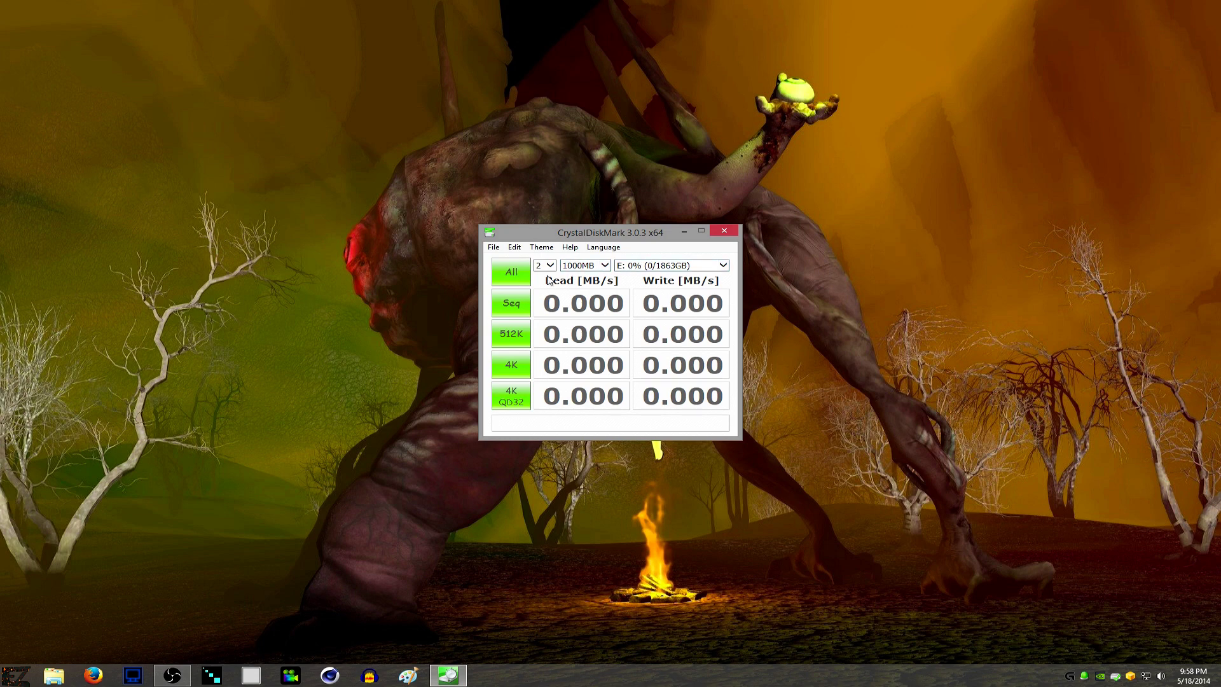
pyautogui.click(513, 273)
pyautogui.moveTo(595, 239); pyautogui.dragTo(360, 242)
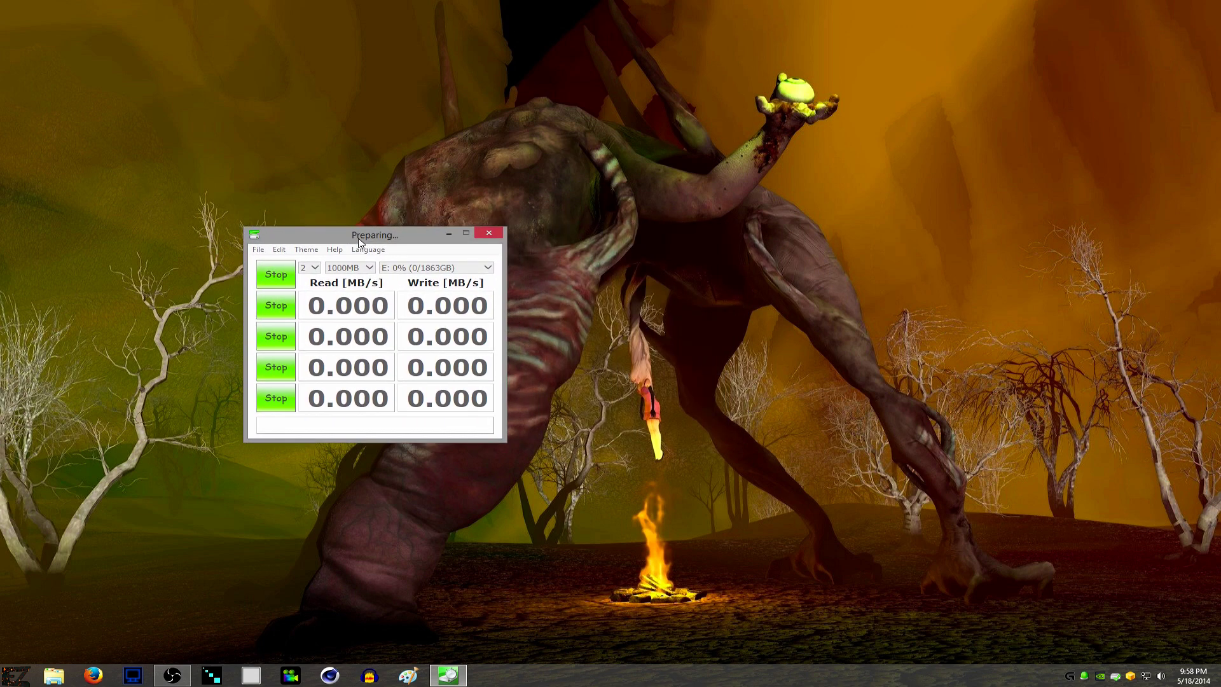
# Step: Open a second CrystalDiskMark window on the right and set it to drive H:
pyautogui.click(16, 675)
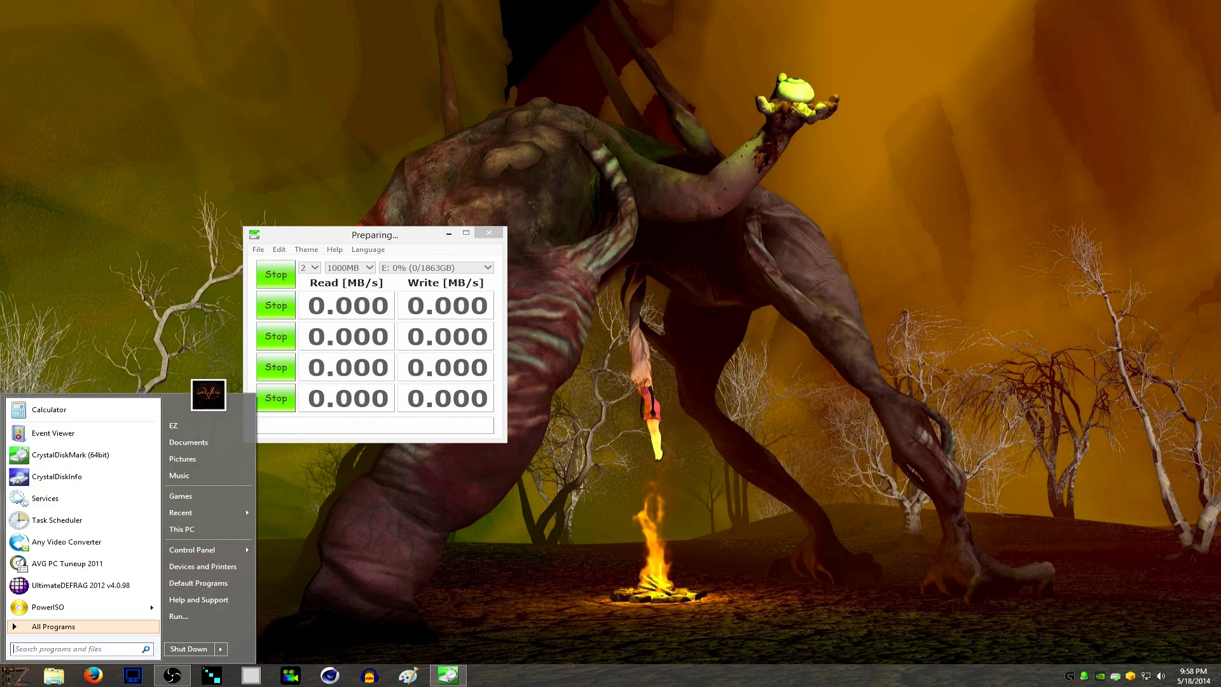
pyautogui.click(72, 459)
pyautogui.moveTo(594, 228); pyautogui.dragTo(811, 239)
pyautogui.click(904, 266)
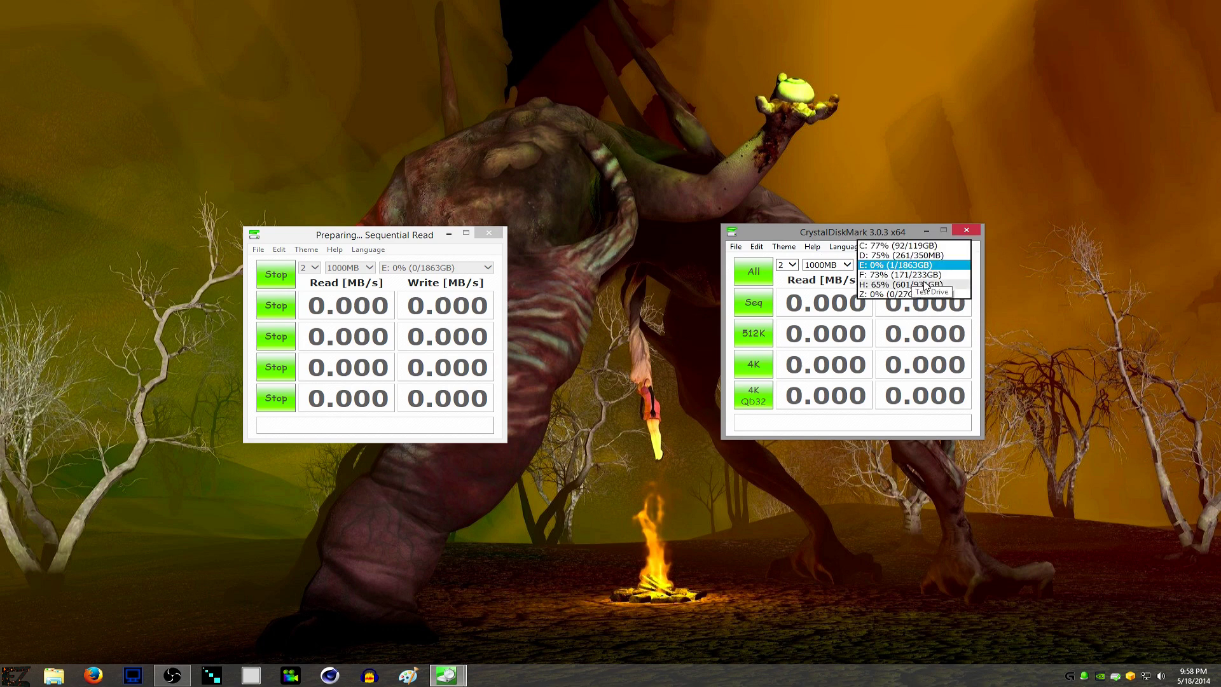
pyautogui.click(926, 285)
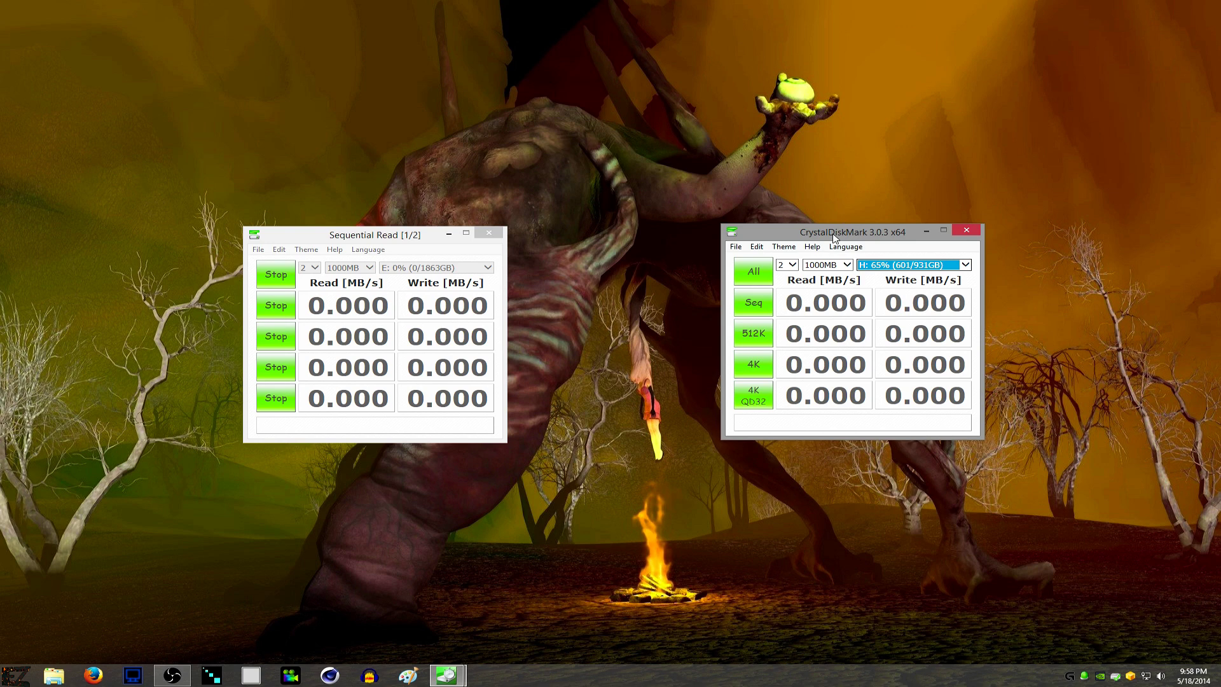
pyautogui.moveTo(839, 236); pyautogui.dragTo(872, 243)
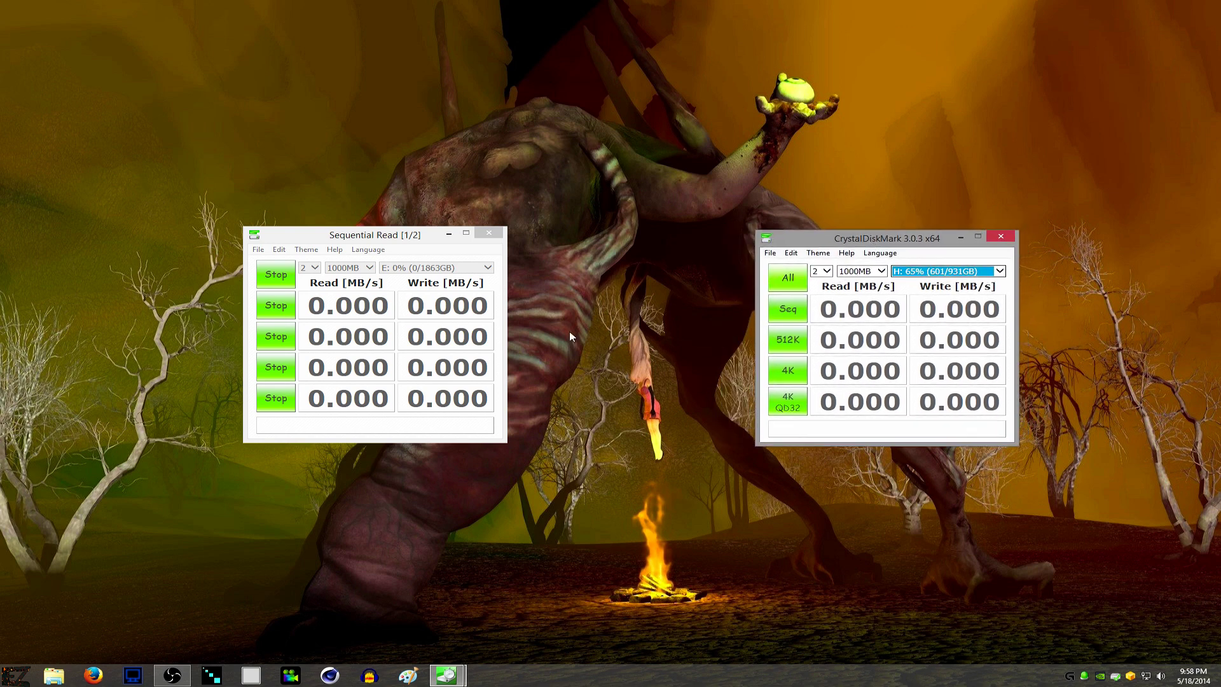
pyautogui.press('super')
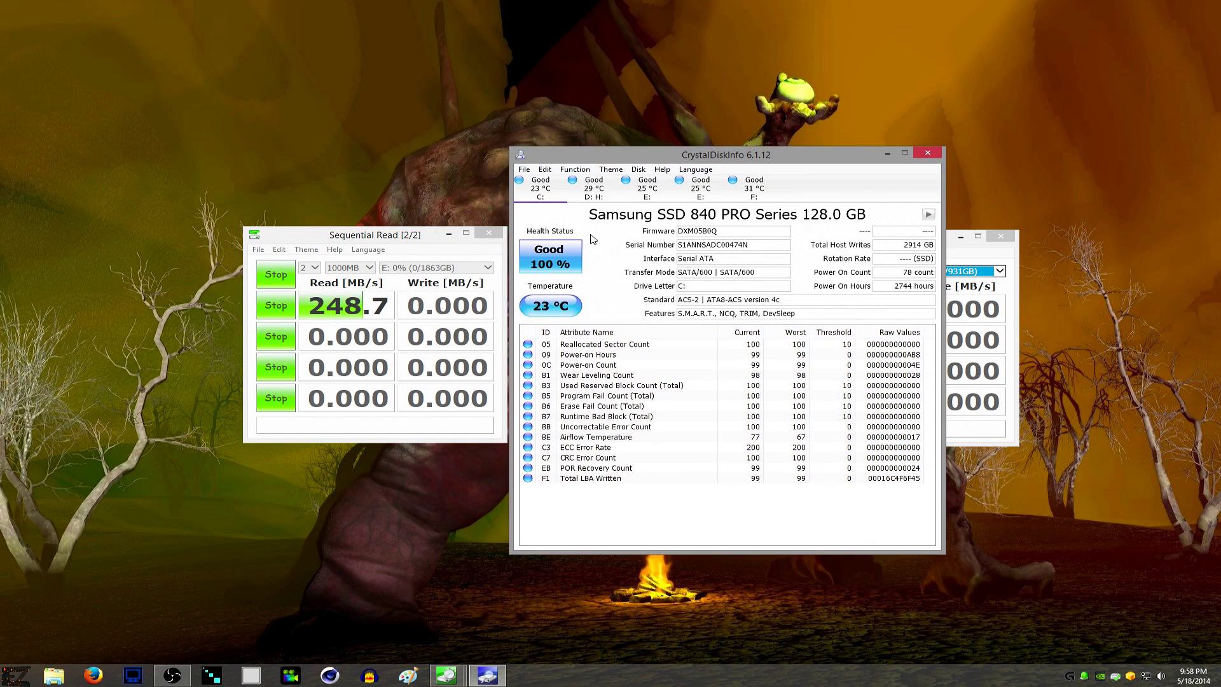
# Step: Show the WD10EZEX disk behind E: in CrystalDiskInfo
pyautogui.click(645, 189)
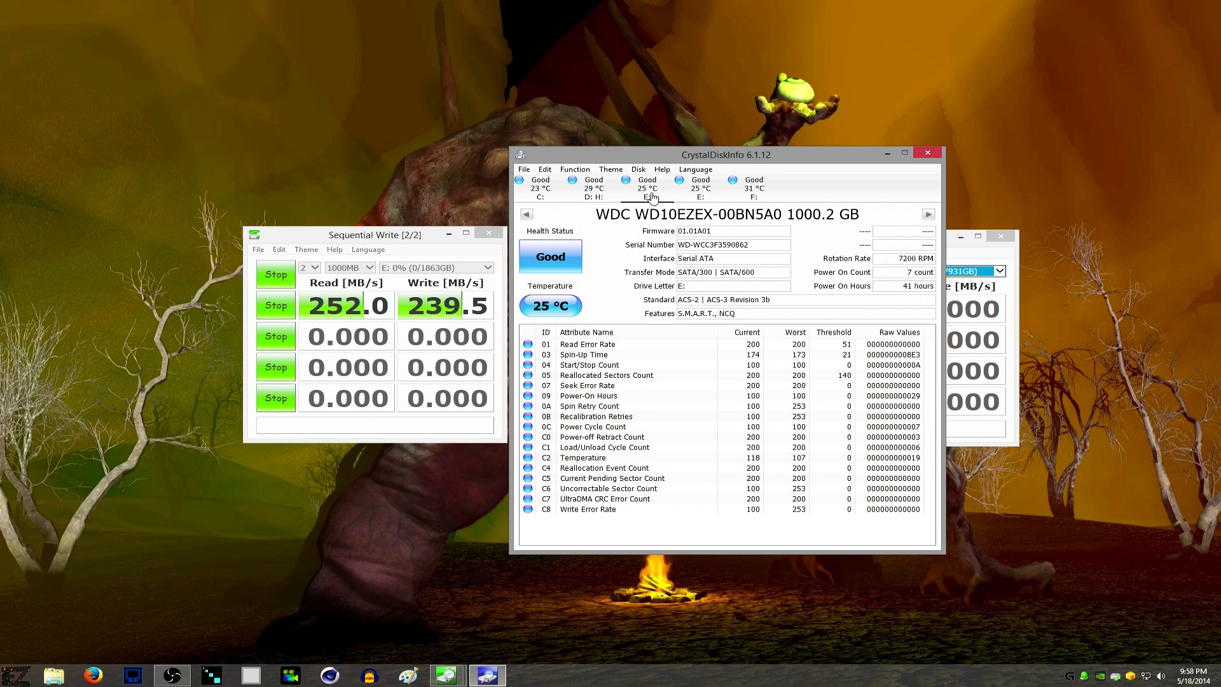
# Step: Compare the WD10EZEX and WD10EUCX disks behind E:, then show the WD1002FAEX D: H: drive
pyautogui.click(707, 186)
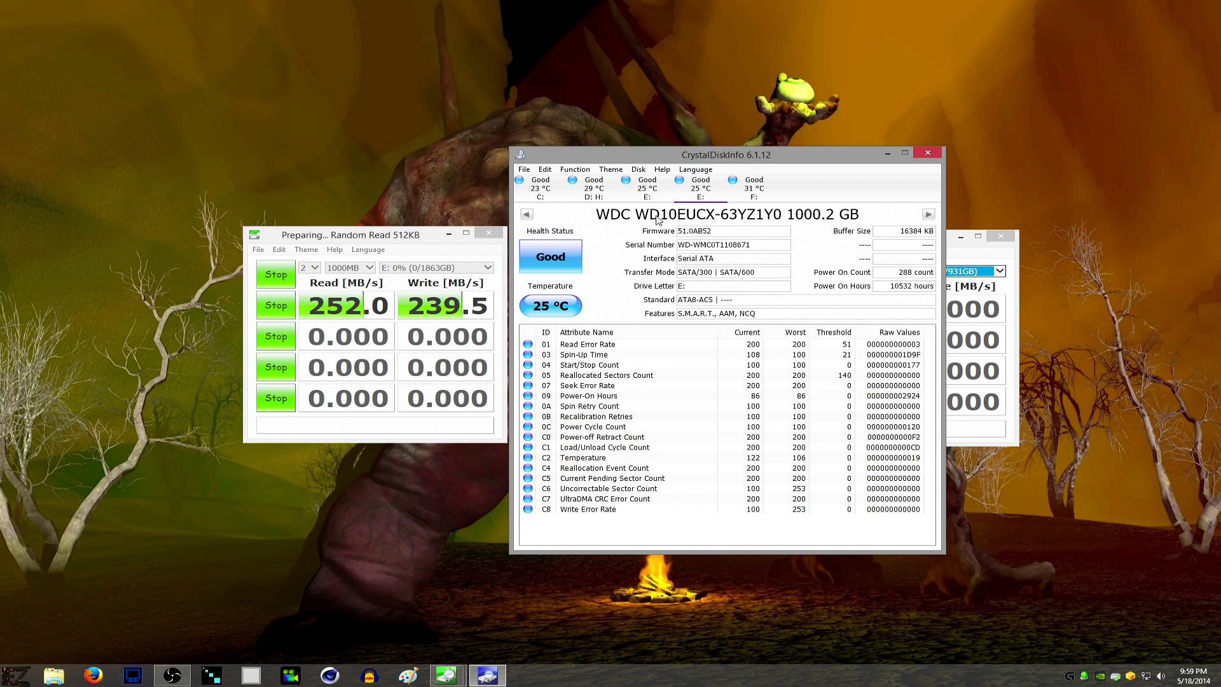
pyautogui.click(644, 187)
pyautogui.click(693, 187)
pyautogui.click(669, 189)
pyautogui.click(694, 187)
pyautogui.click(674, 188)
pyautogui.click(704, 186)
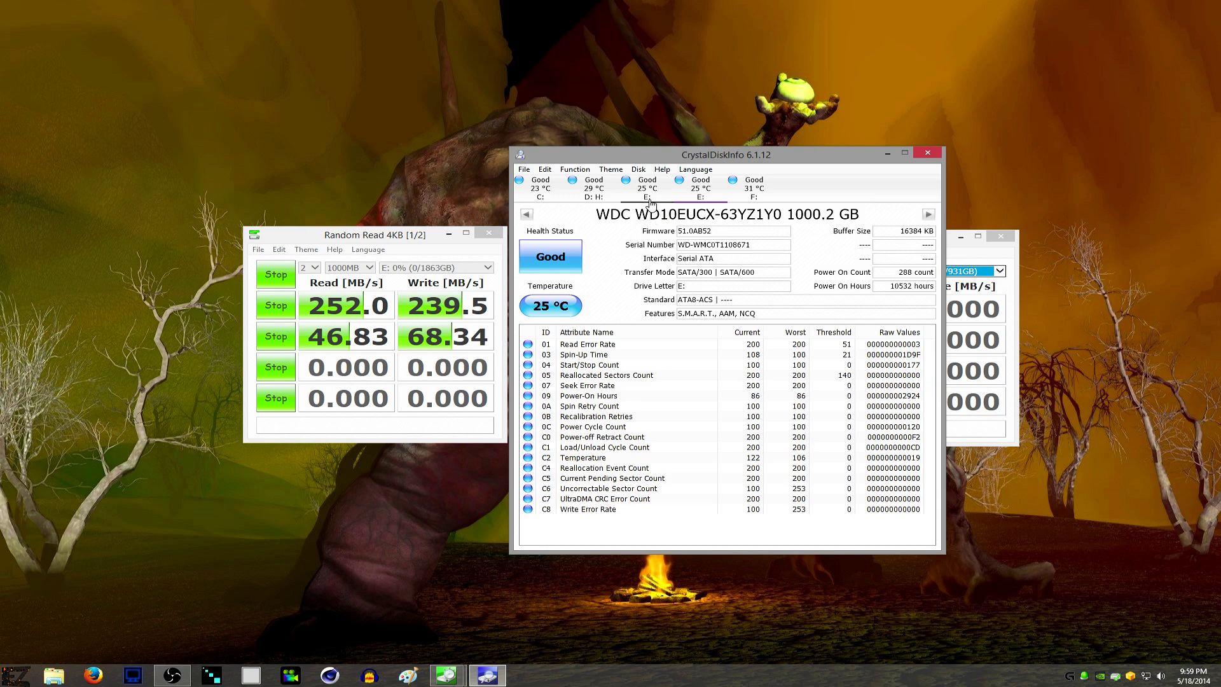
pyautogui.click(597, 188)
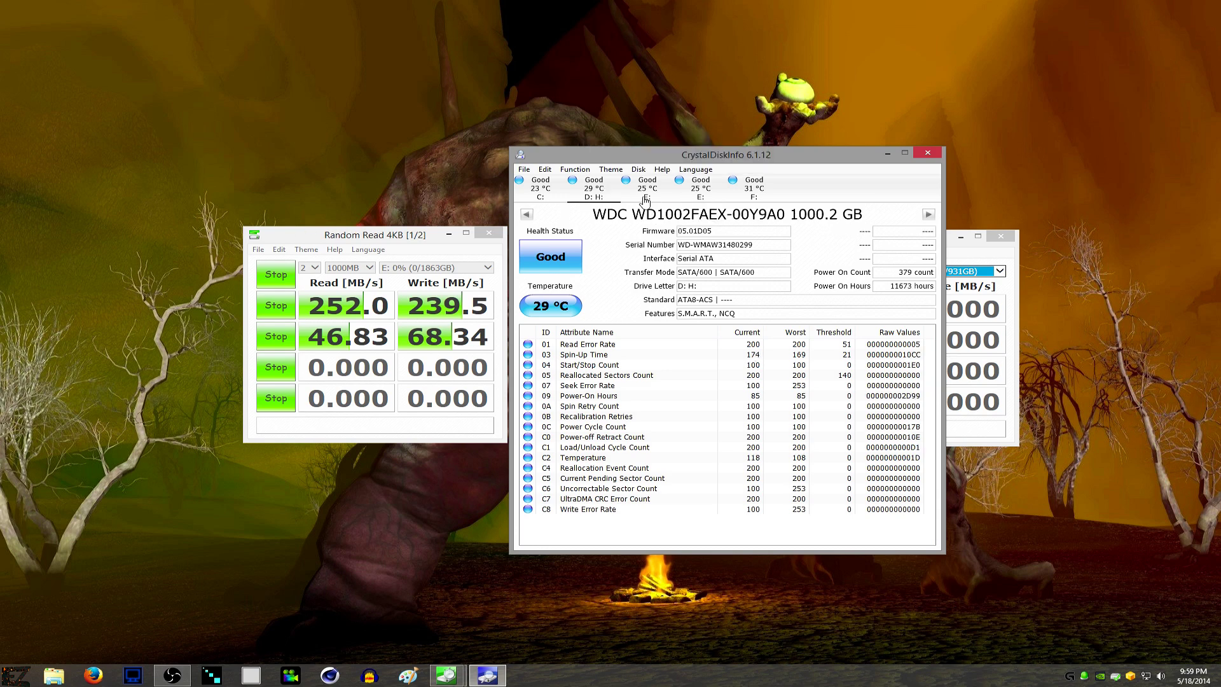
# Step: Cycle through the WD10EZEX, D: H: and WD10EUCX disks, ending on WD10EUCX at 26 °C
pyautogui.click(967, 257)
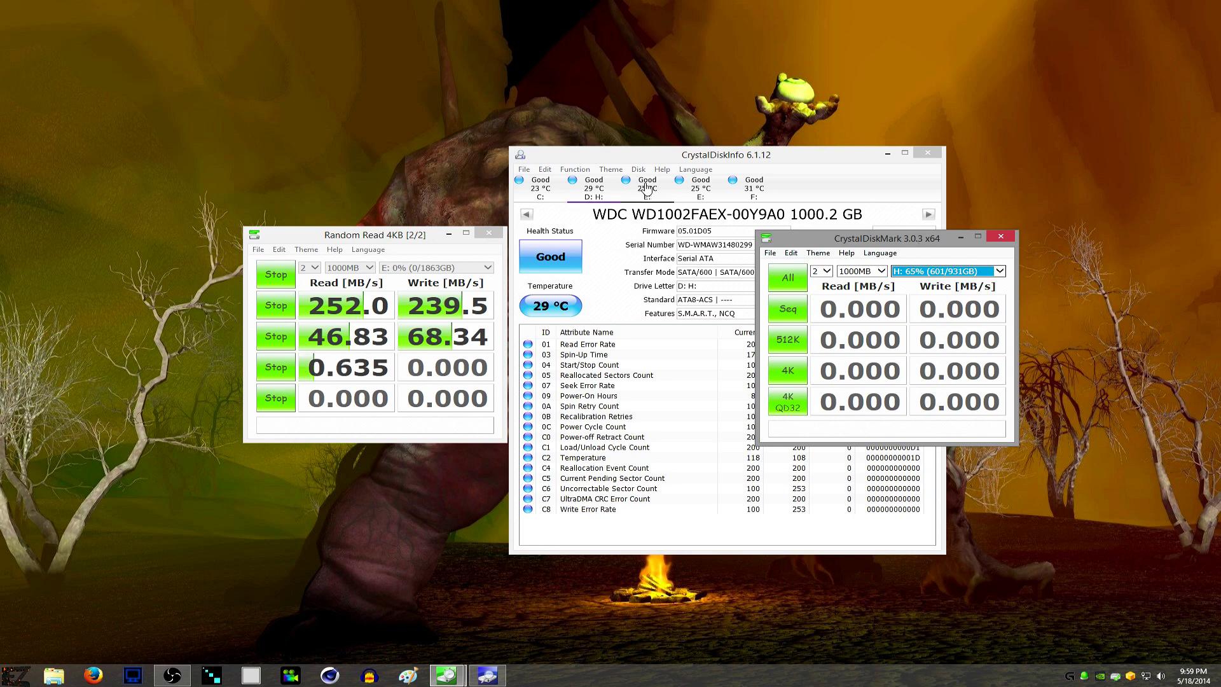
pyautogui.click(641, 189)
pyautogui.click(597, 191)
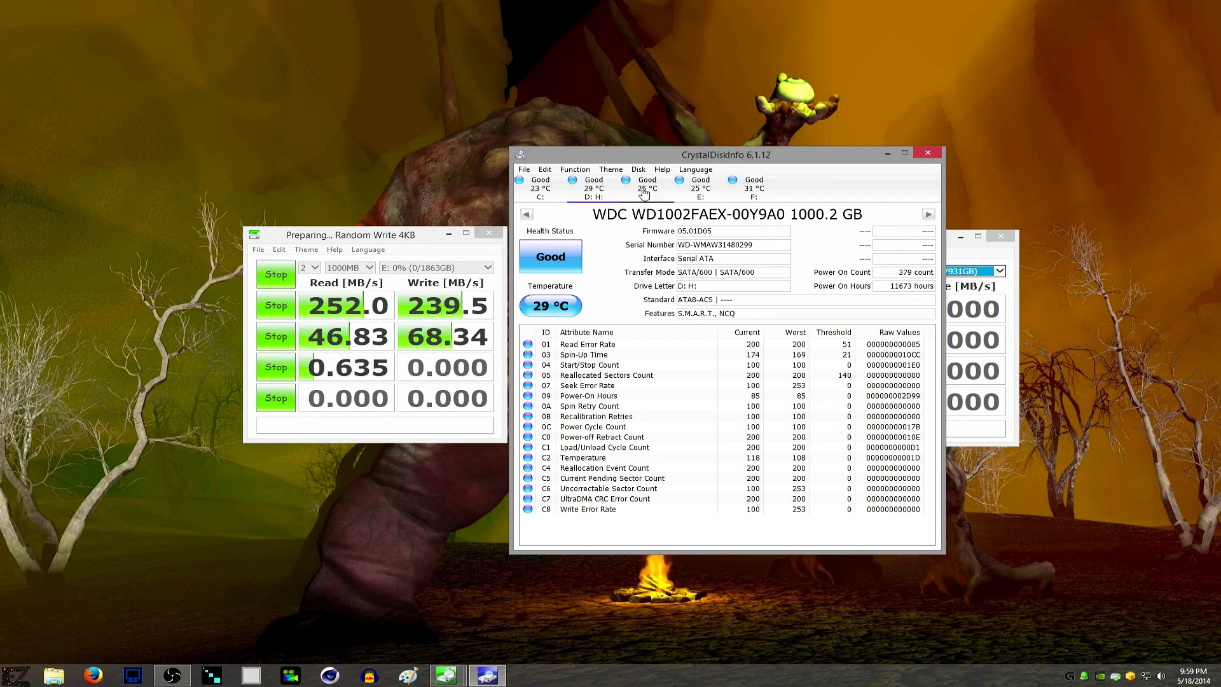
pyautogui.click(692, 187)
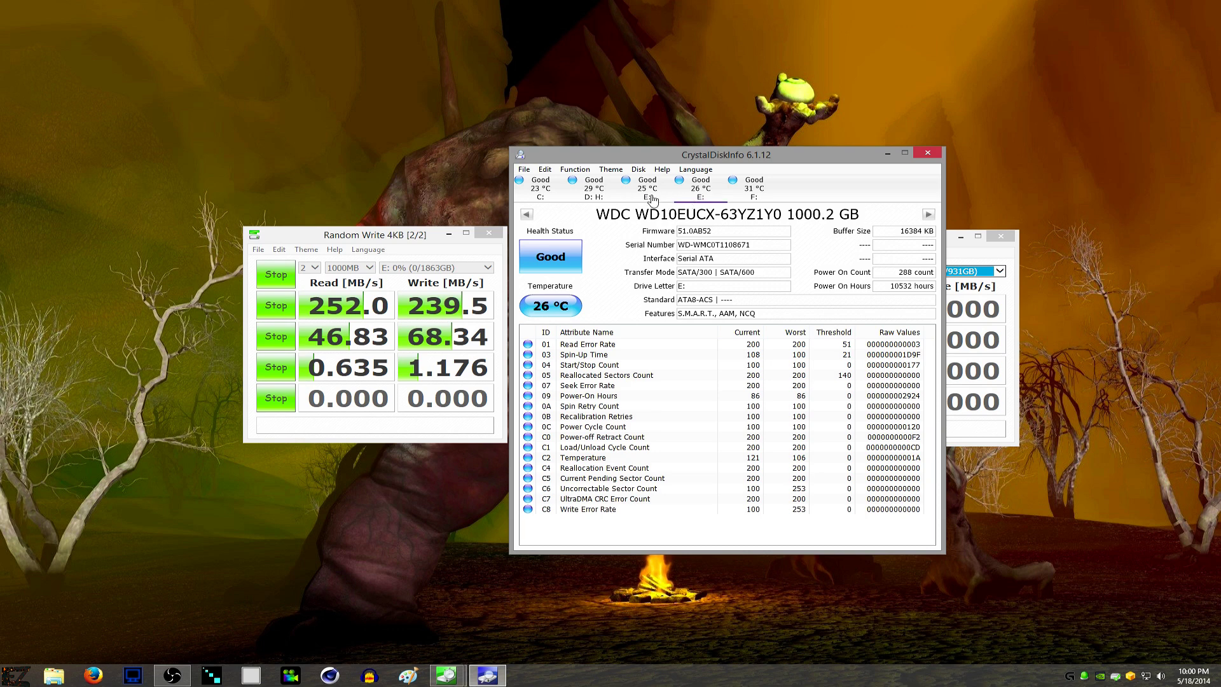
pyautogui.moveTo(689, 193)
pyautogui.press('Left')
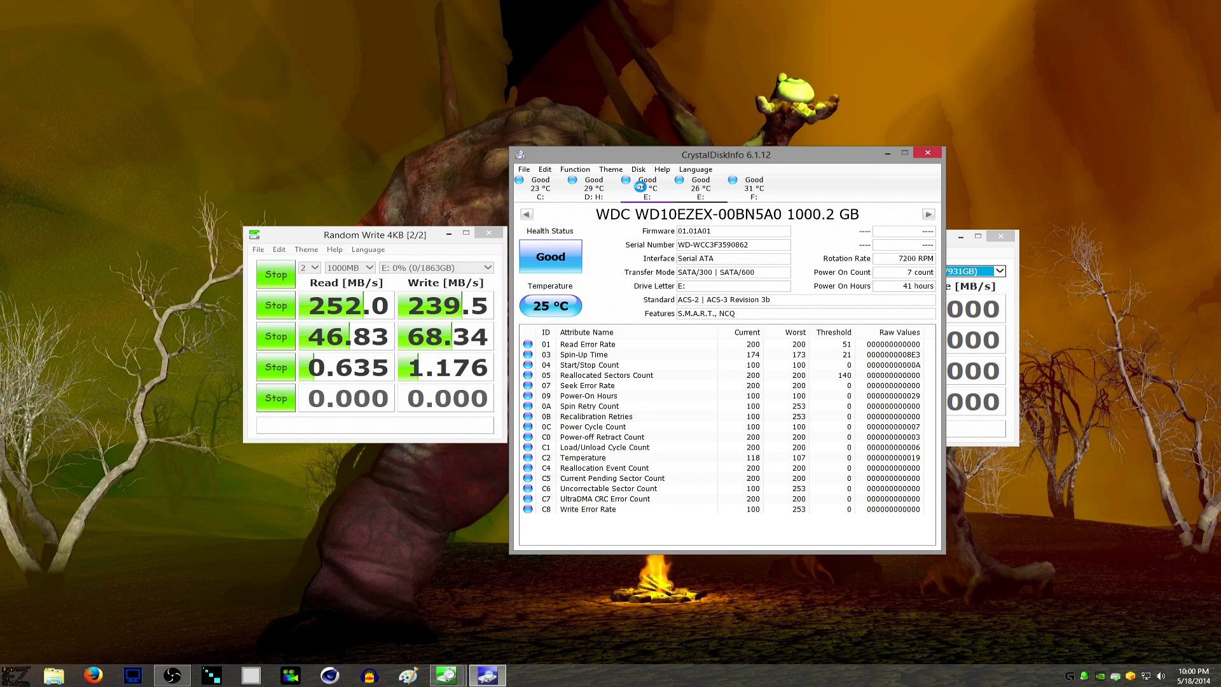
pyautogui.press('Right')
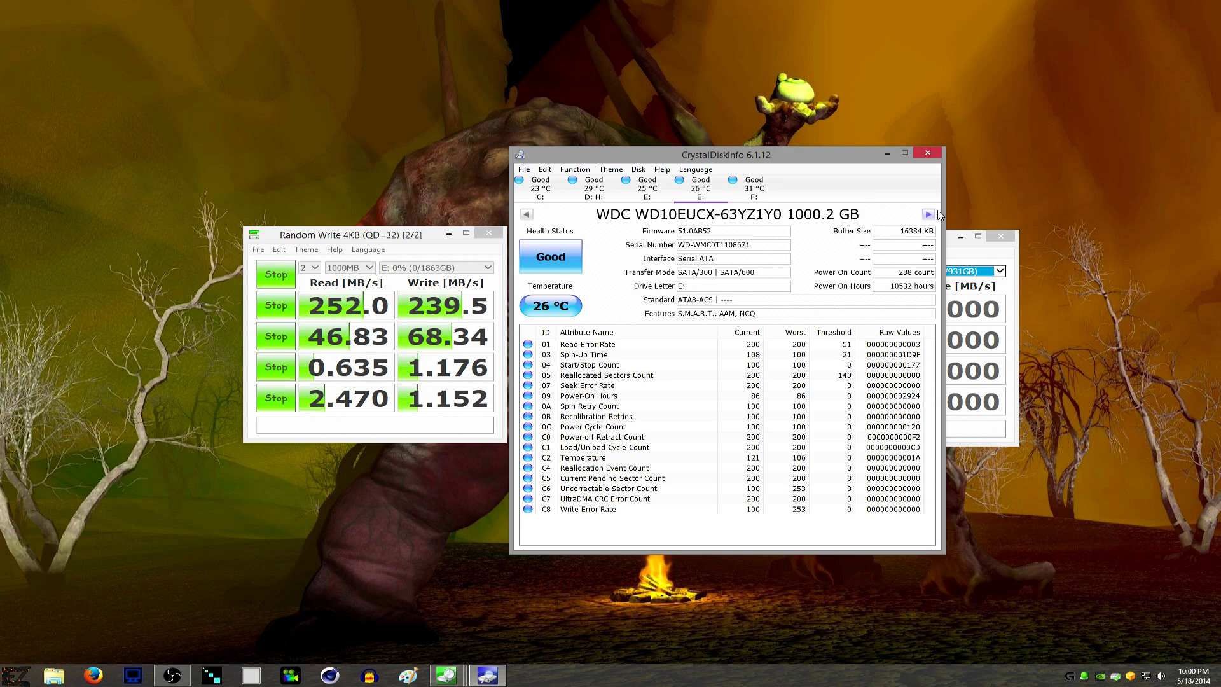
# Step: Run all benchmark tests on drive H: and nudge its window slightly up and right
pyautogui.click(961, 258)
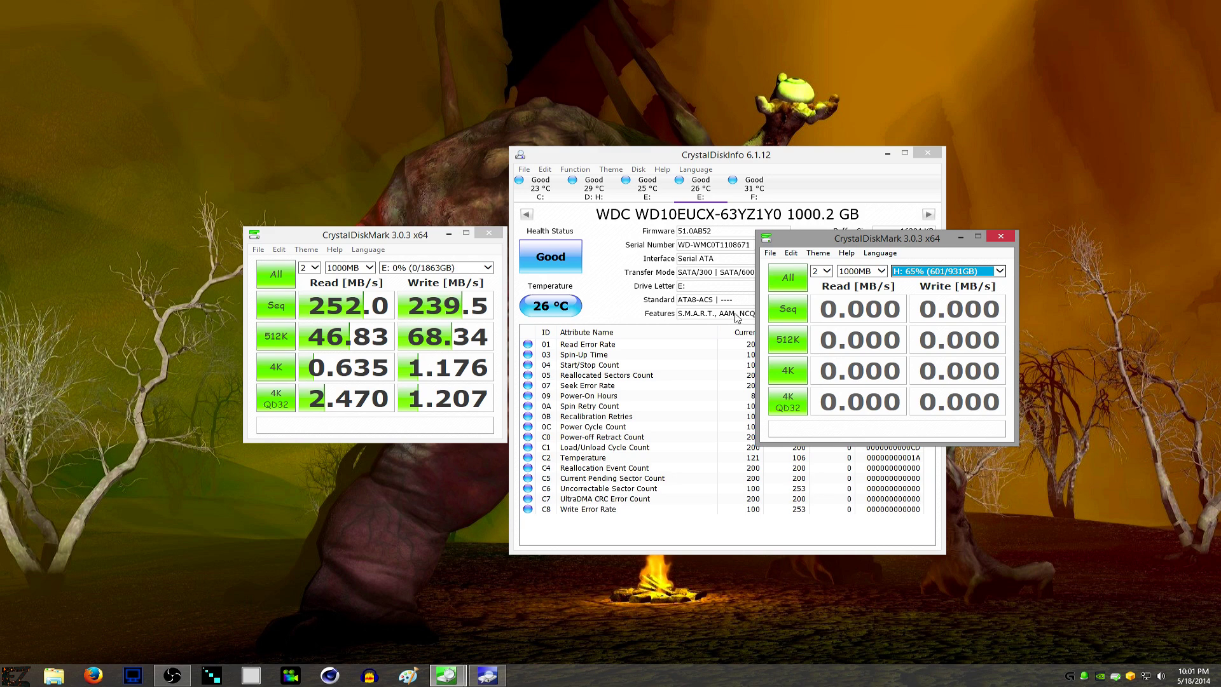
pyautogui.click(787, 278)
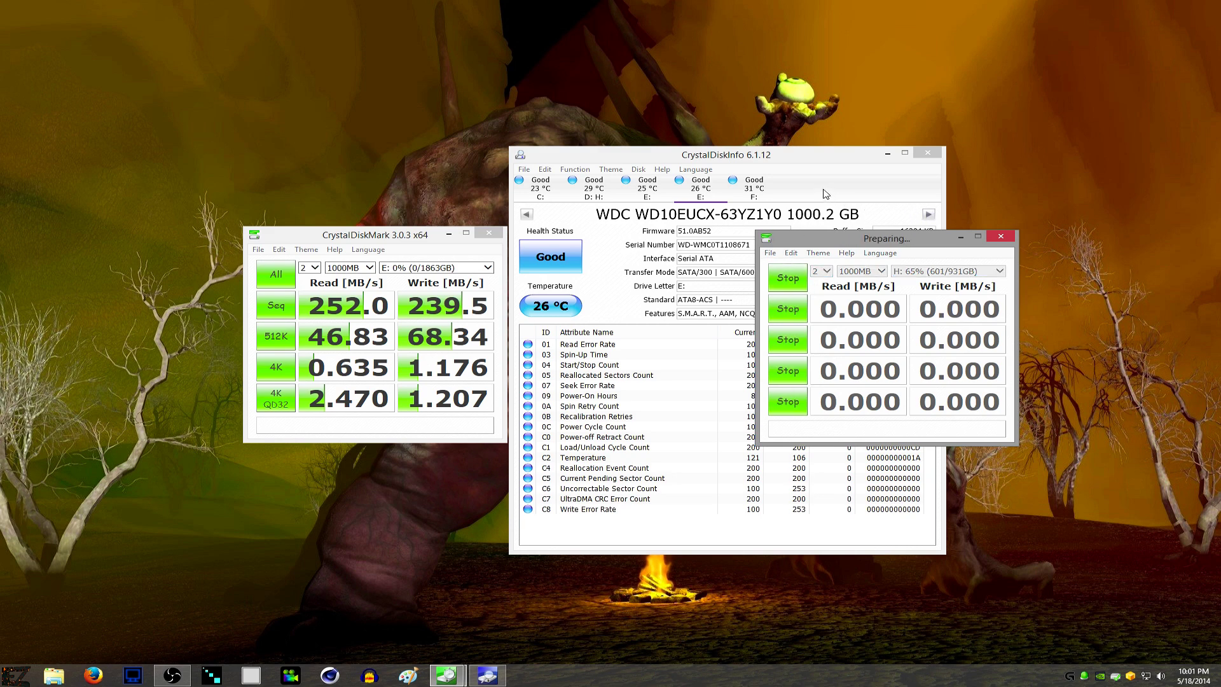
pyautogui.moveTo(887, 245); pyautogui.dragTo(905, 236)
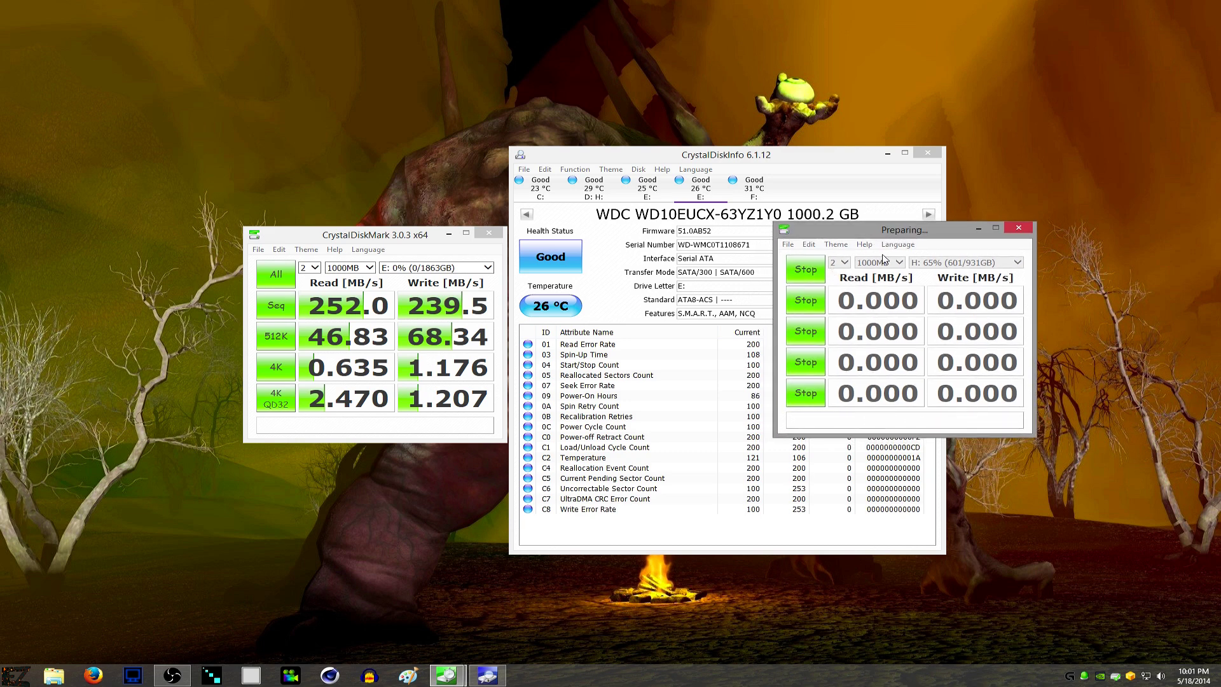
pyautogui.click(774, 157)
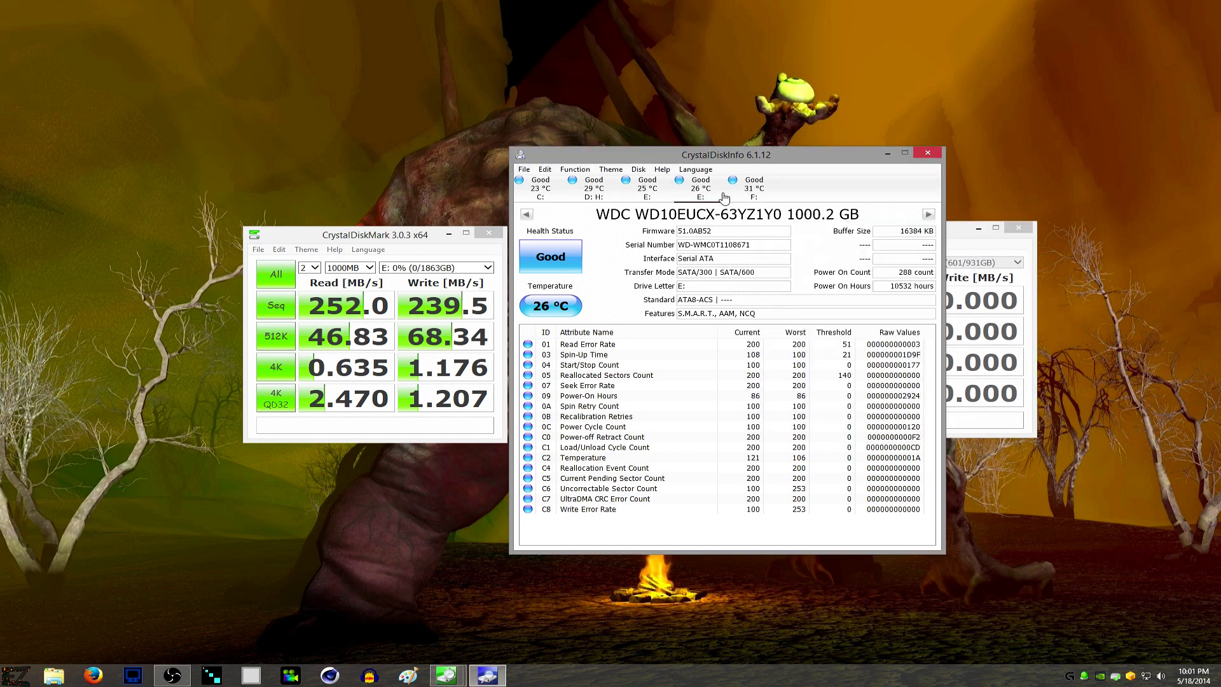
# Step: Flip through the D: H: and E: disks, settle on the WD2500JS F: drive, then move the E: results left
pyautogui.click(607, 192)
pyautogui.click(661, 191)
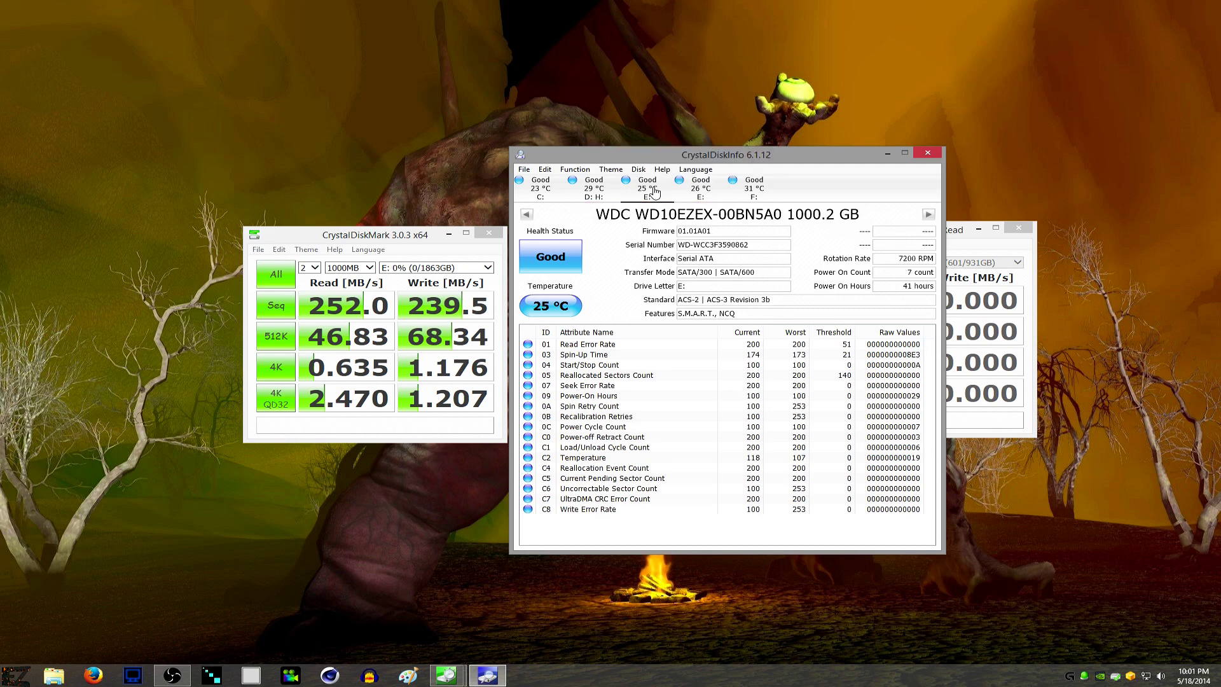
pyautogui.click(599, 196)
pyautogui.click(652, 192)
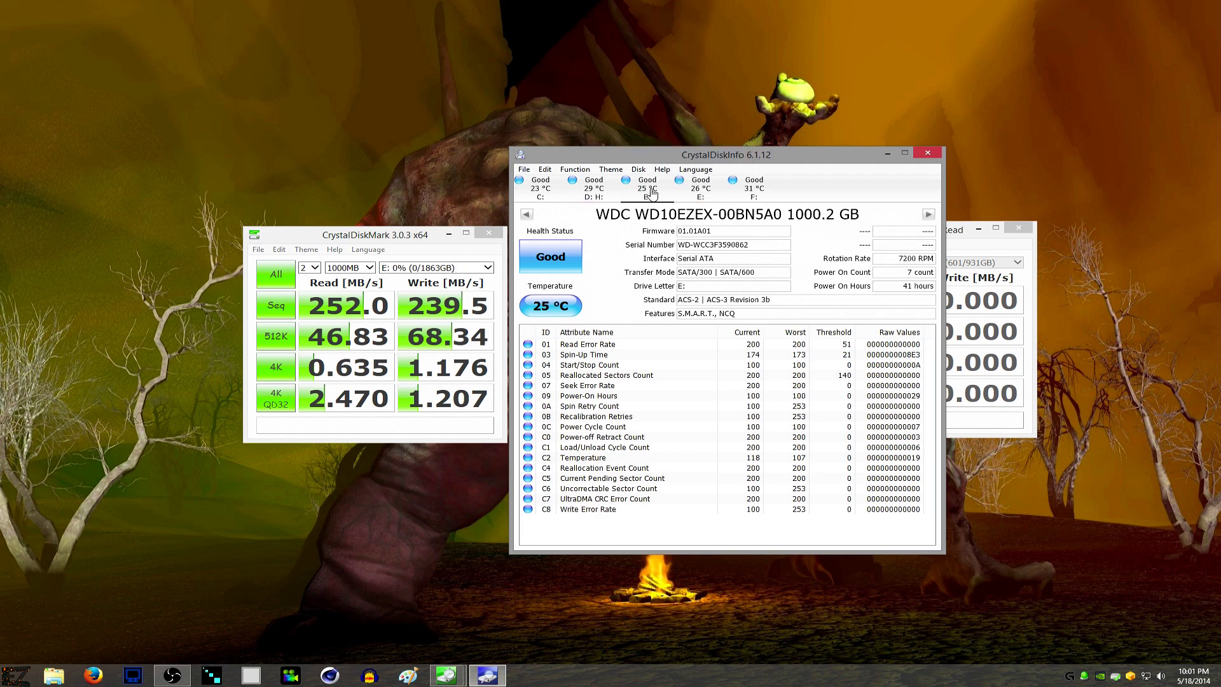
pyautogui.click(697, 192)
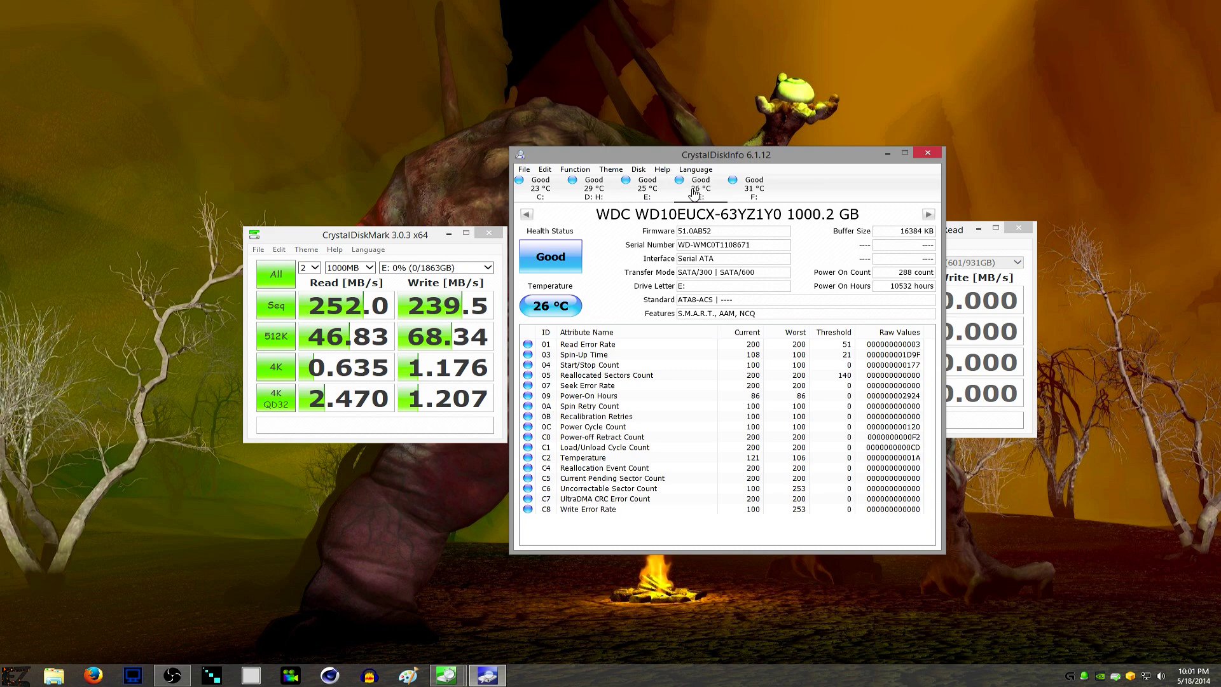
pyautogui.click(762, 191)
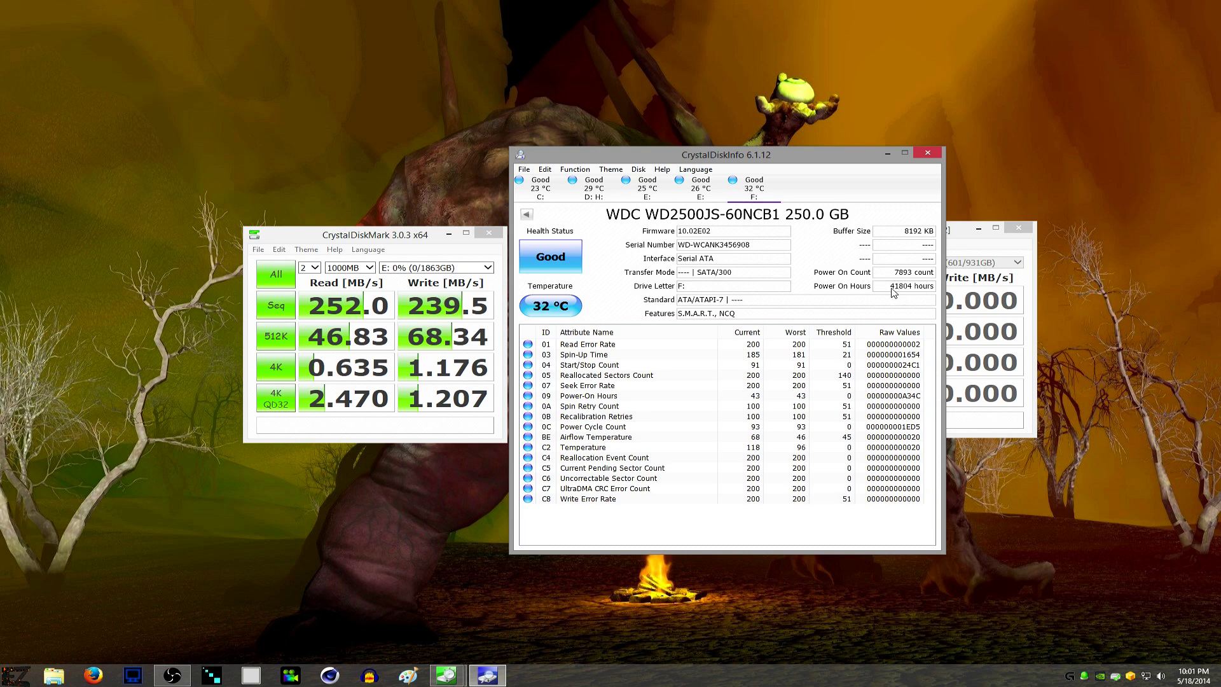
pyautogui.moveTo(897, 294)
pyautogui.moveTo(328, 236); pyautogui.dragTo(98, 227)
# Step: Centre CrystalDiskInfo, move the H: window right, and show the WD10EUCX E: disk again
pyautogui.moveTo(715, 154); pyautogui.dragTo(544, 141)
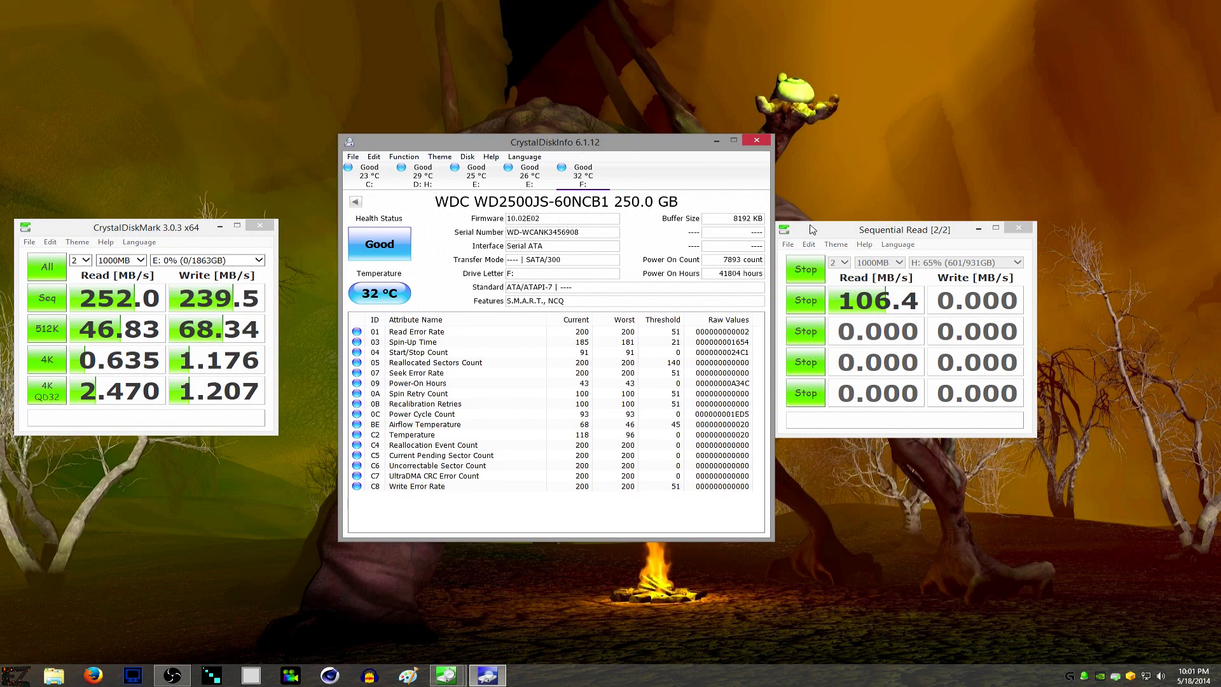
pyautogui.moveTo(876, 233); pyautogui.dragTo(1006, 226)
pyautogui.click(730, 279)
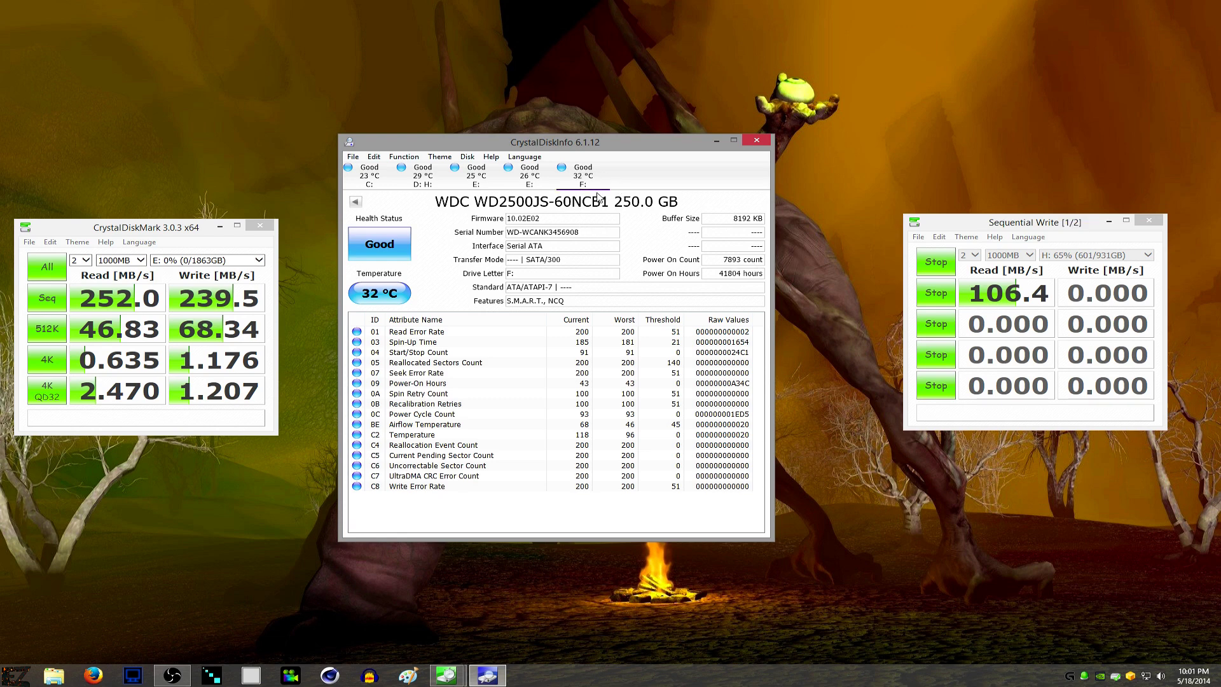
pyautogui.scroll(3, 482, 180)
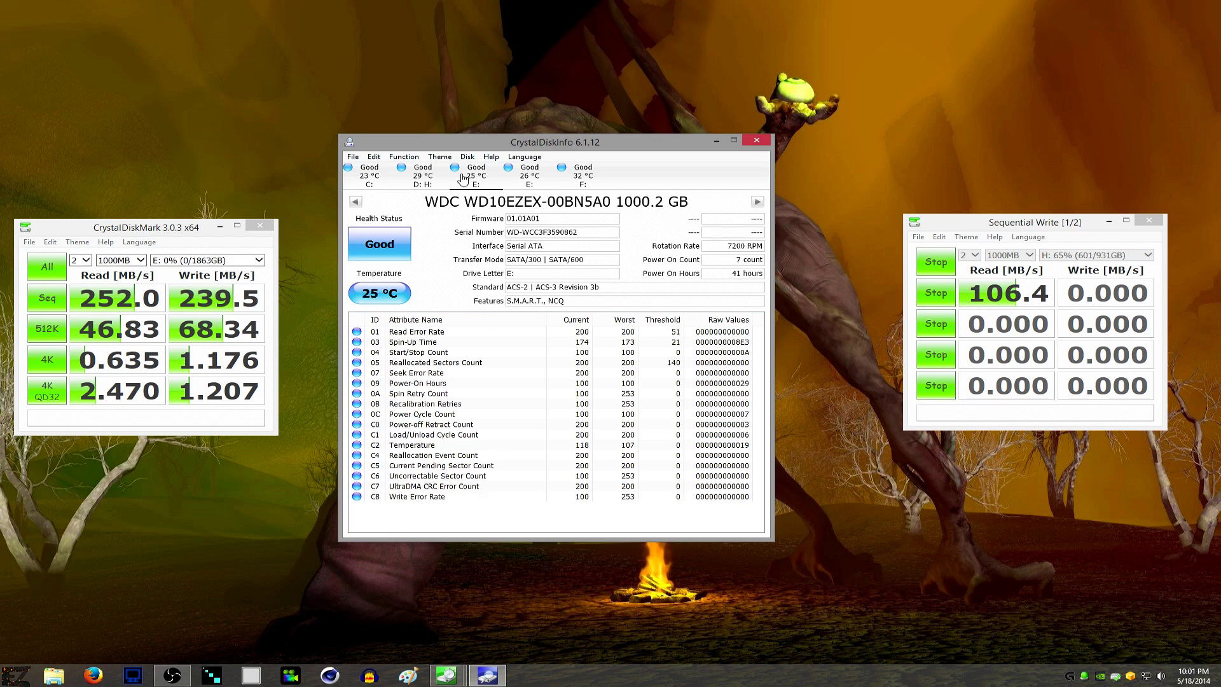
pyautogui.click(537, 176)
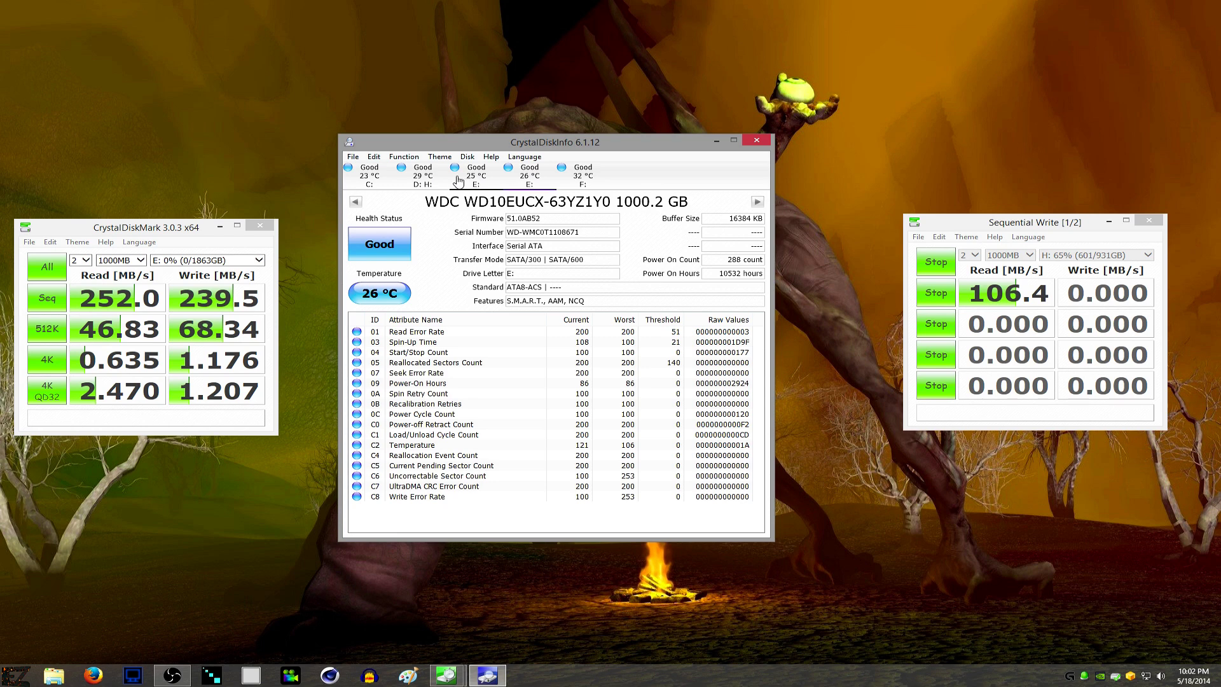
# Step: Review the D: H:, both E: disks and F: drives, ending on the WD2500JS at 33 °C
pyautogui.click(434, 181)
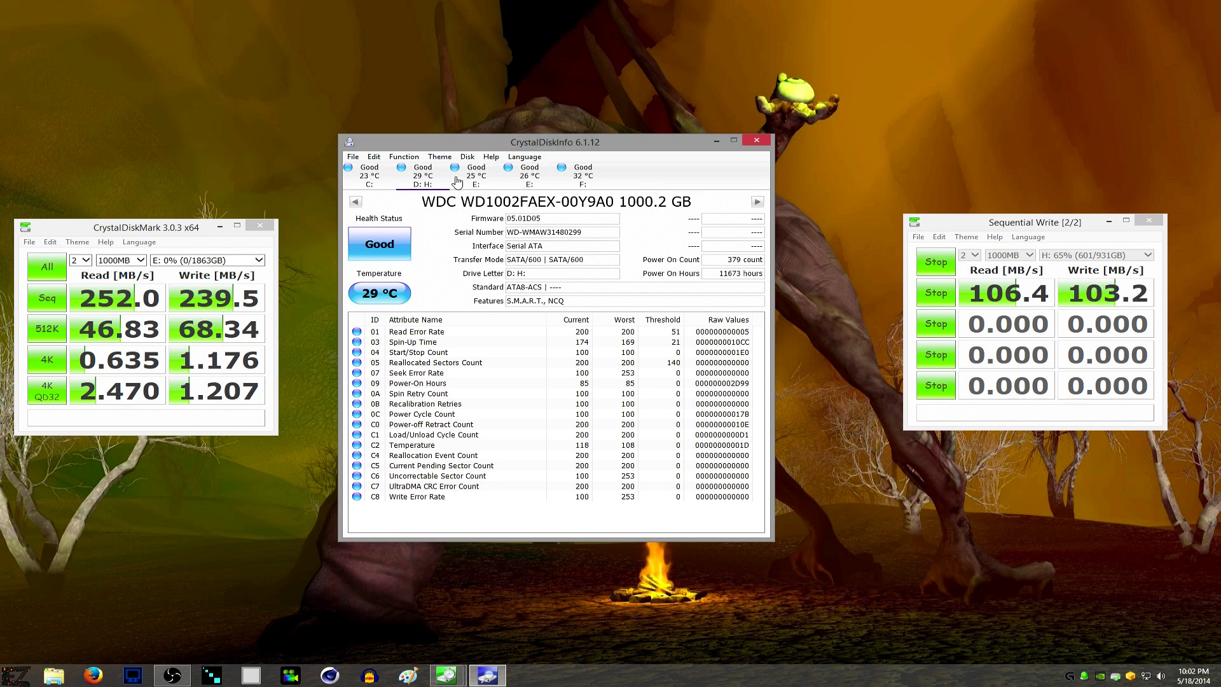
pyautogui.click(525, 180)
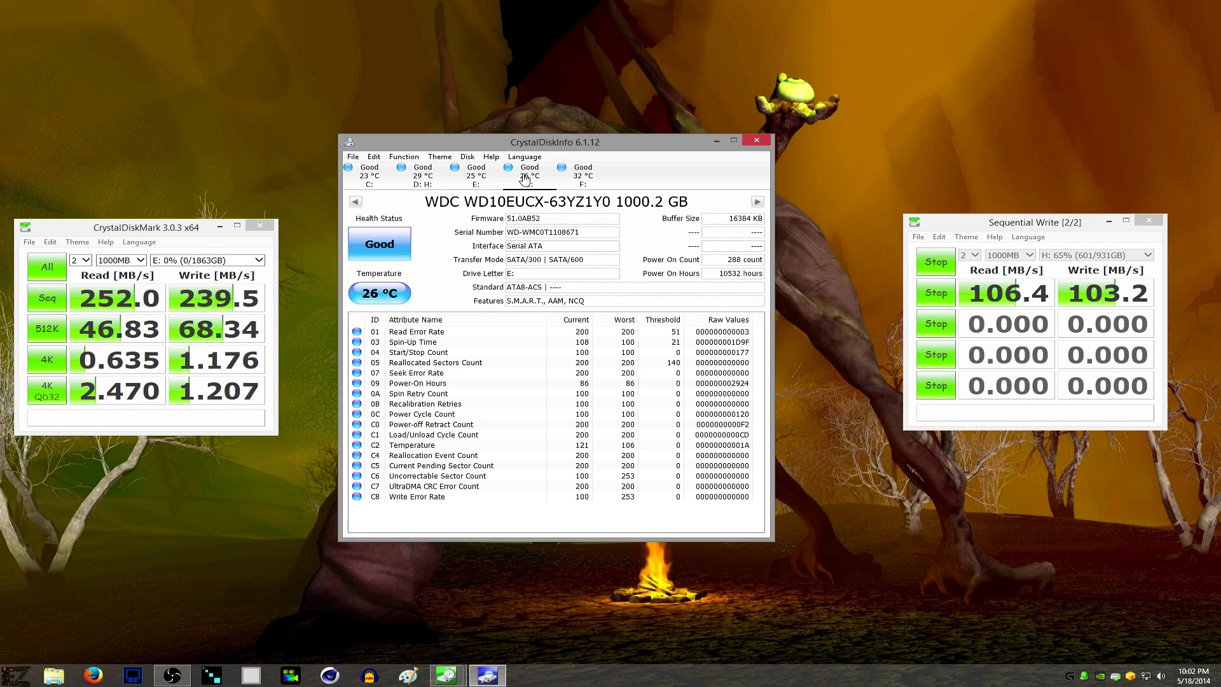
pyautogui.click(439, 181)
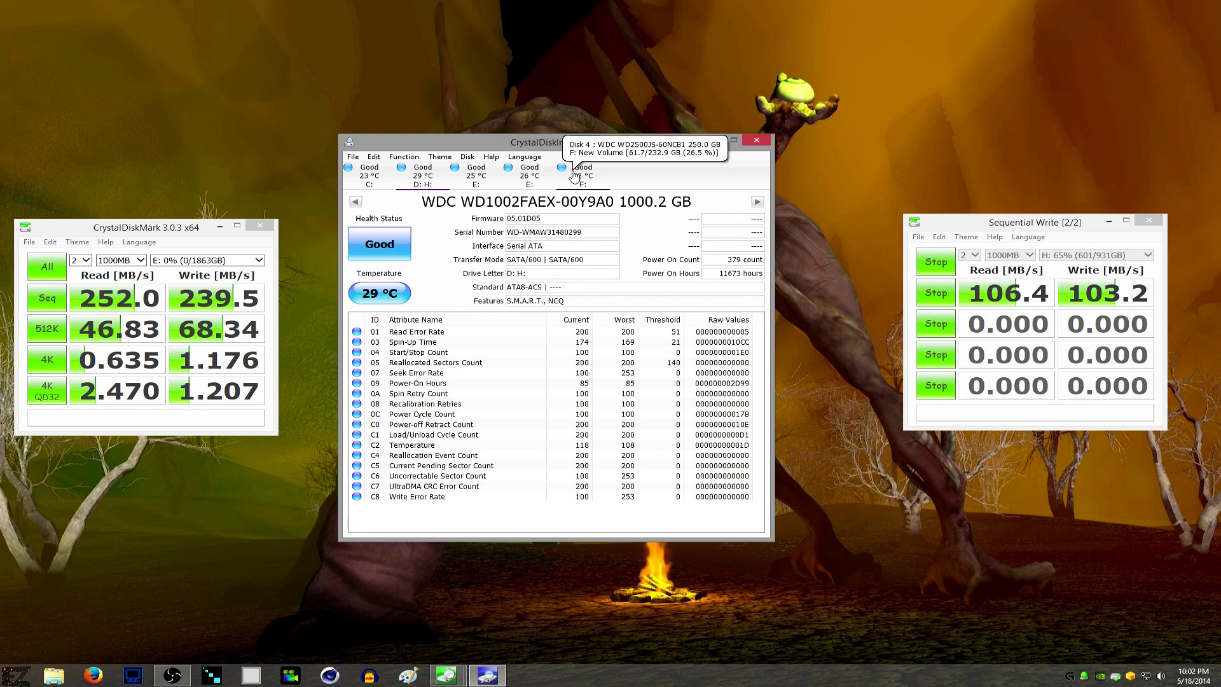
pyautogui.click(574, 175)
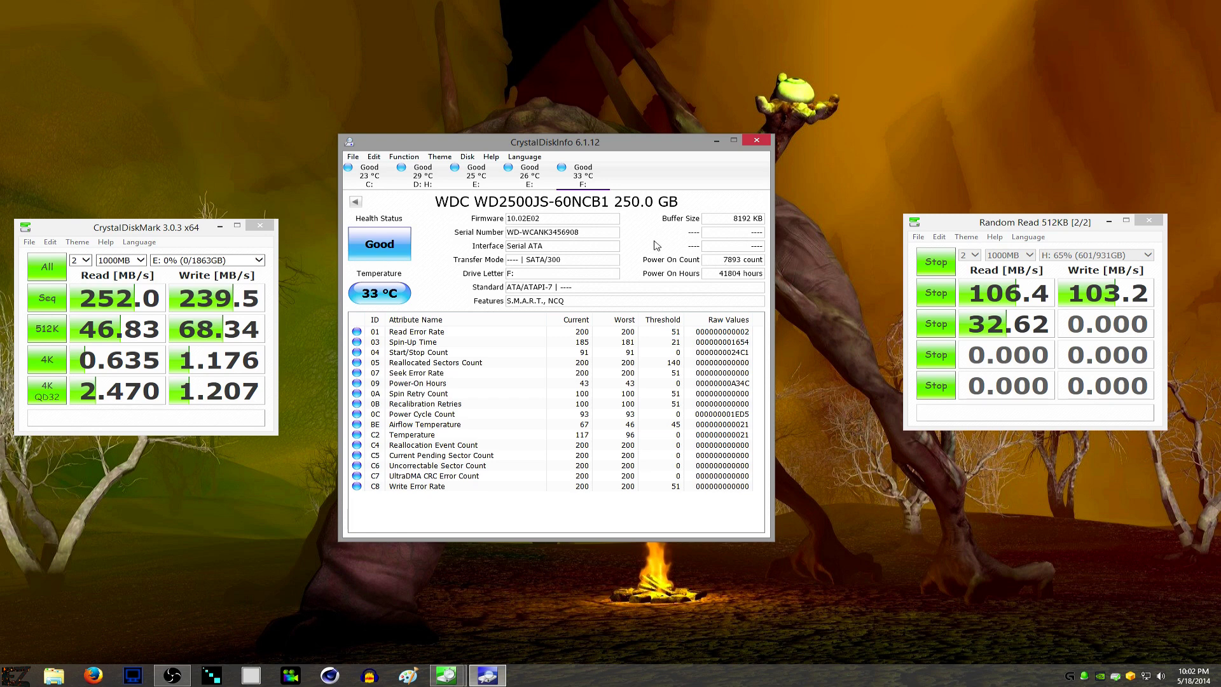
pyautogui.click(485, 180)
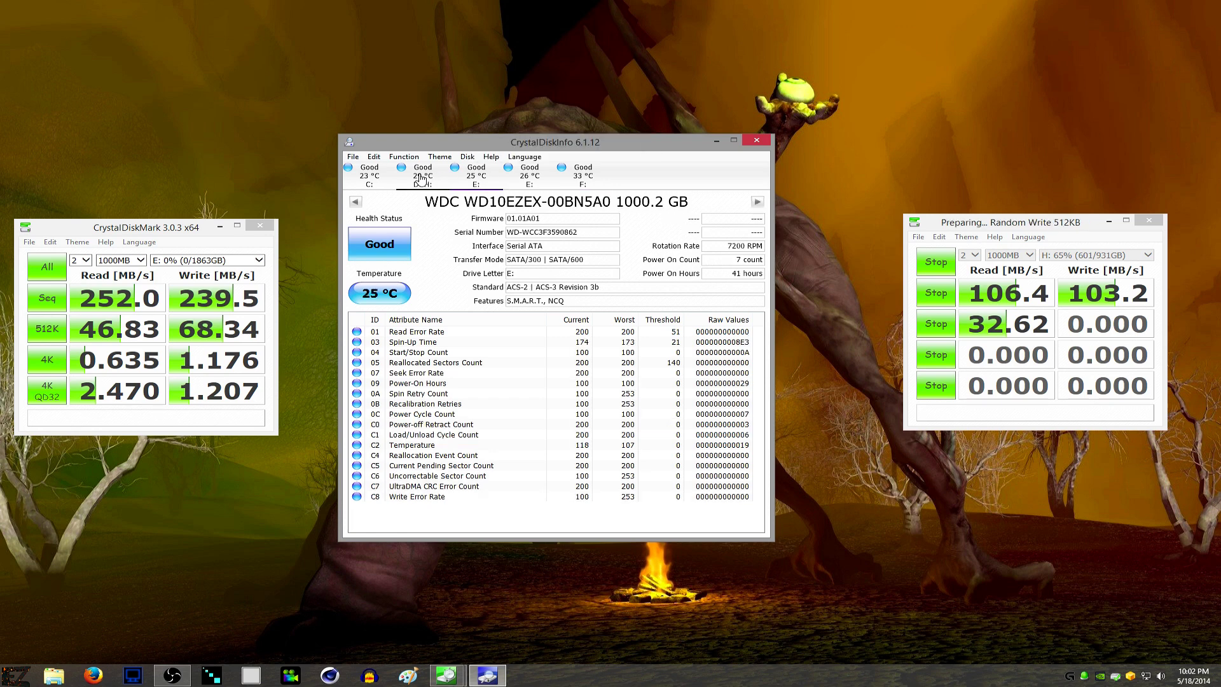
pyautogui.press('Left')
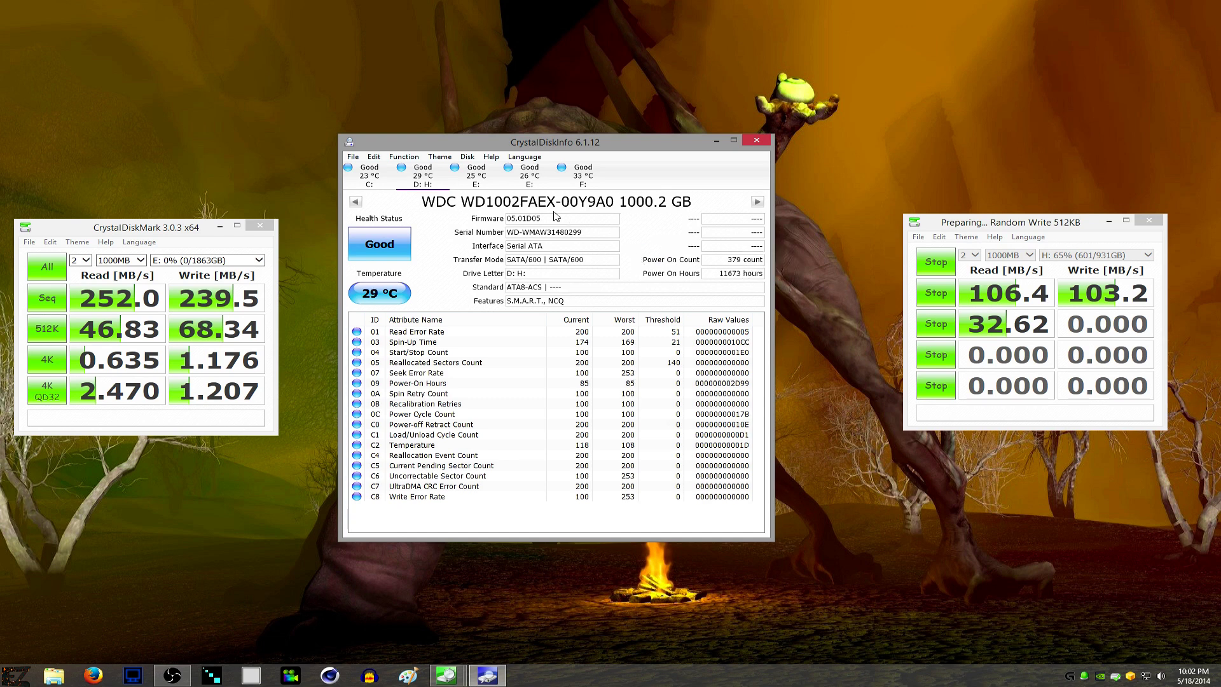
pyautogui.click(522, 176)
pyautogui.click(563, 173)
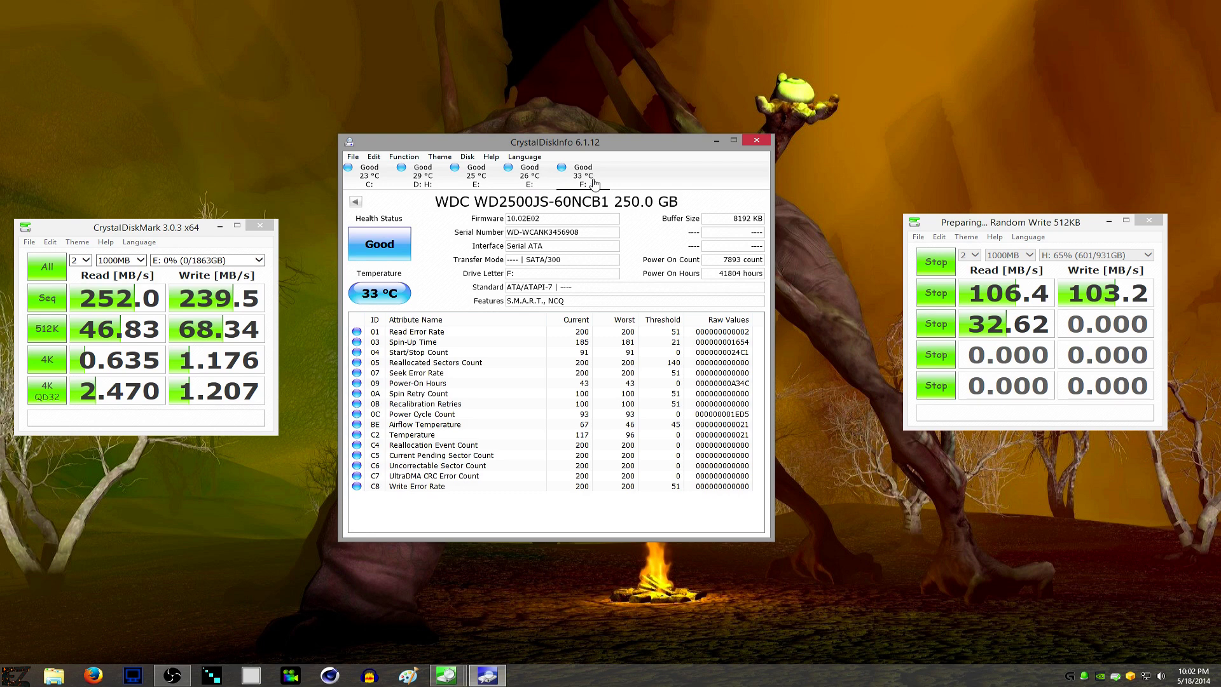
pyautogui.moveTo(751, 277)
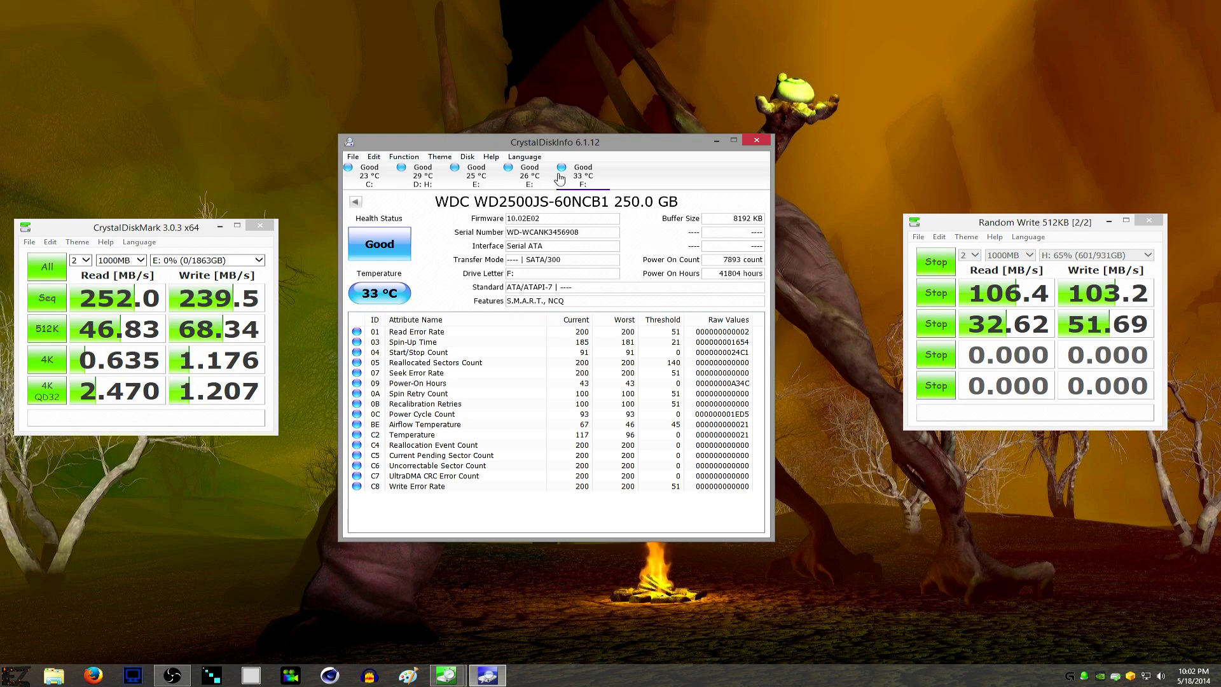
# Step: Nudge the E: window, CrystalDiskInfo and the H: window into better positions
pyautogui.moveTo(124, 237); pyautogui.dragTo(159, 237)
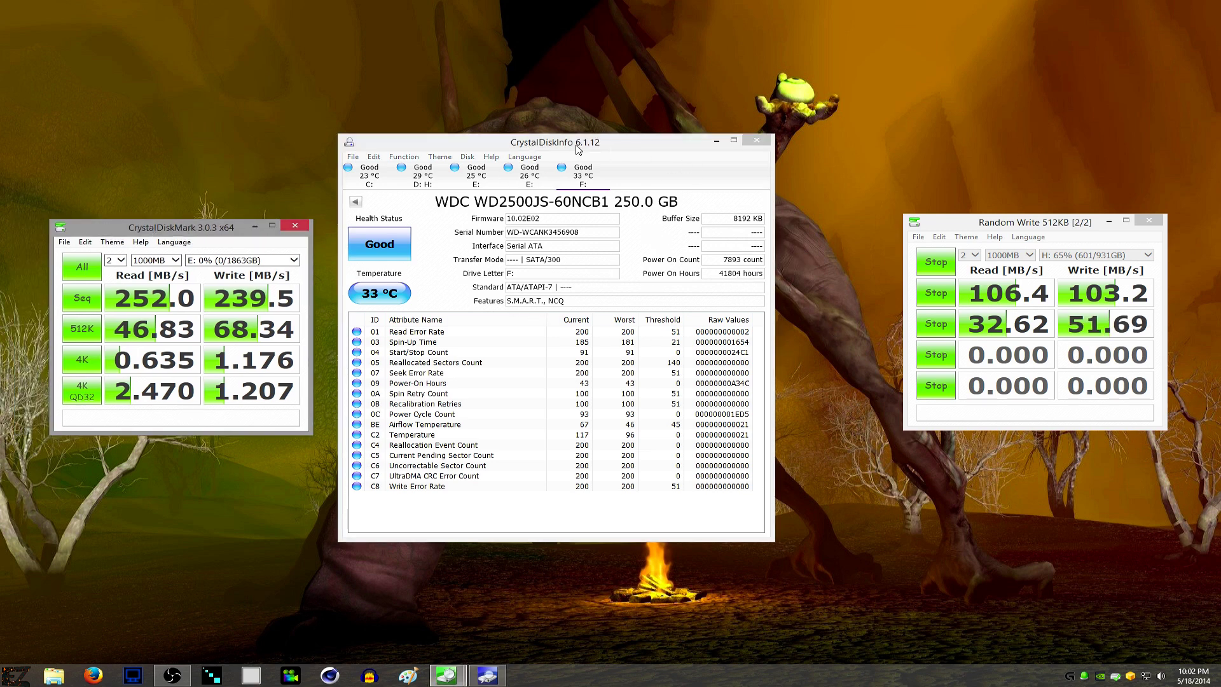
pyautogui.moveTo(580, 146); pyautogui.dragTo(636, 141)
pyautogui.click(1023, 224)
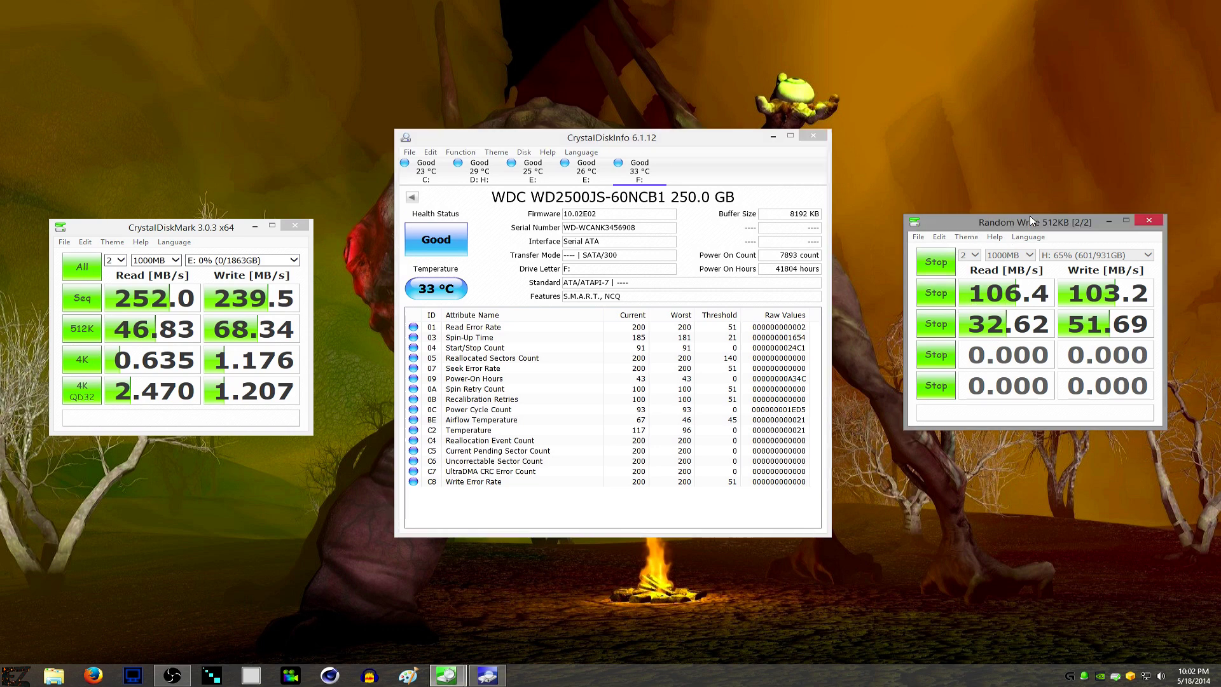
pyautogui.moveTo(1029, 219); pyautogui.dragTo(1000, 225)
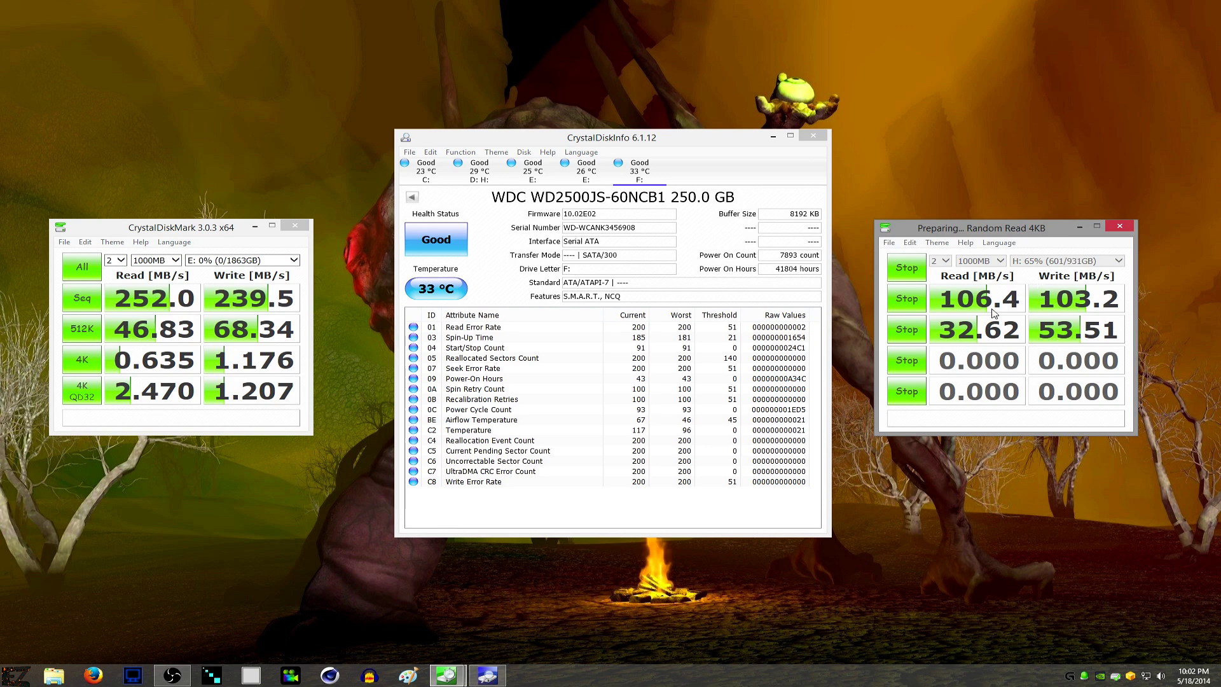
# Step: Minimize the screen recorder window out of the way
pyautogui.click(172, 675)
pyautogui.moveTo(886, 250); pyautogui.dragTo(628, 303)
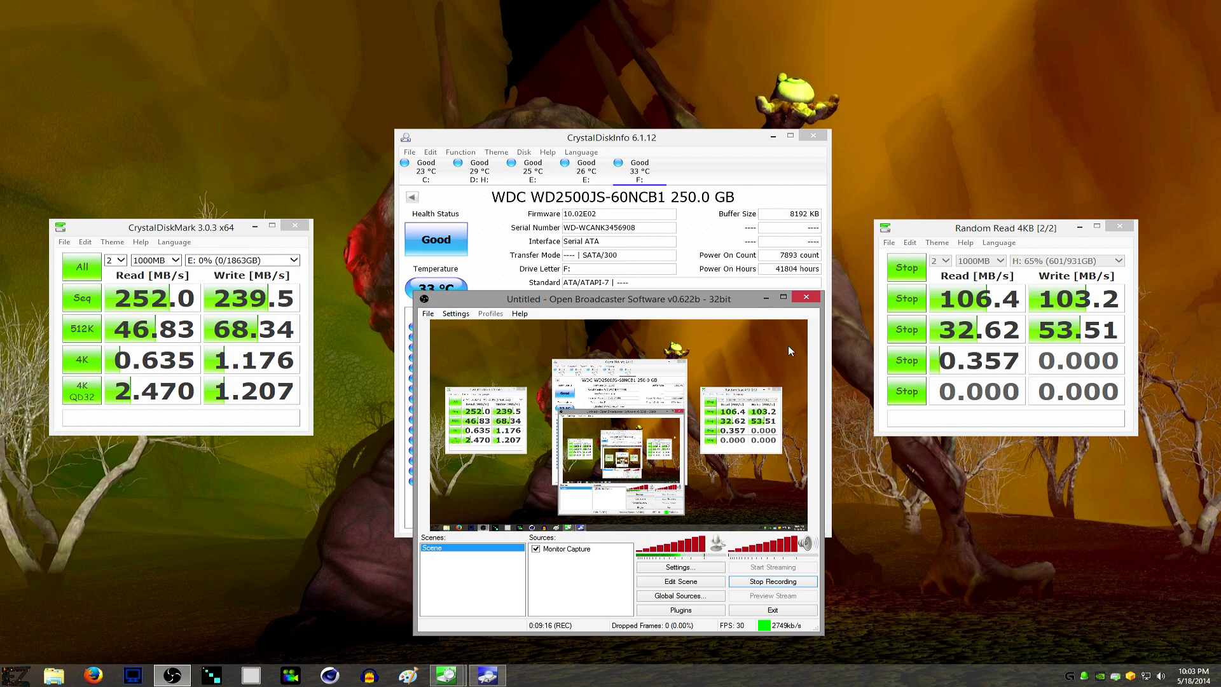
pyautogui.click(765, 300)
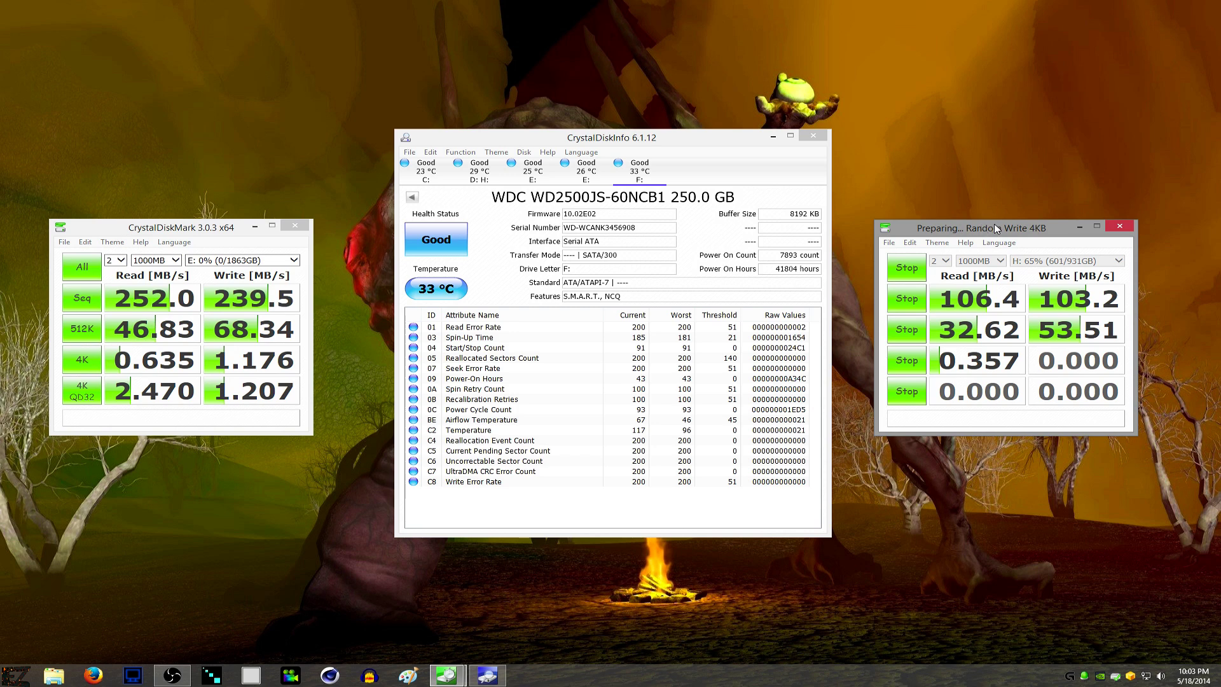
# Step: Move the E: window to the lower-left corner and the H: window to the lower-right
pyautogui.moveTo(156, 228); pyautogui.dragTo(123, 431)
pyautogui.moveTo(1034, 222); pyautogui.dragTo(1079, 422)
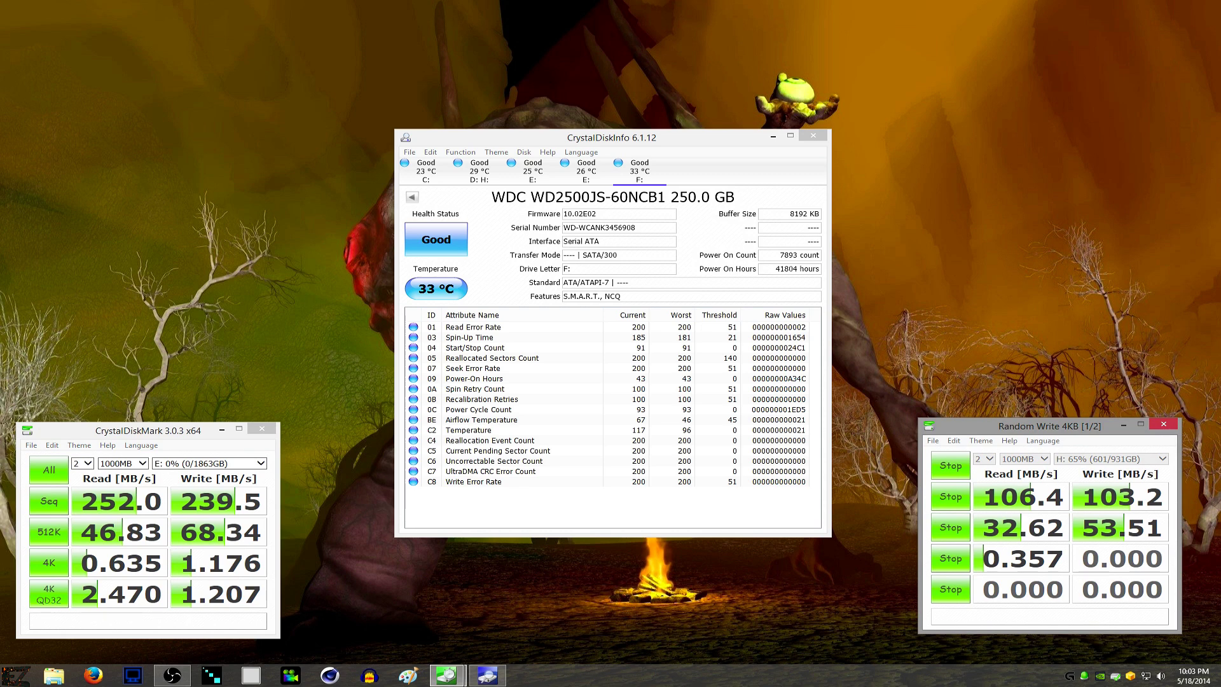
pyautogui.click(16, 676)
# Step: Launch a third CrystalDiskMark window in the upper left and minimize CrystalDiskInfo
pyautogui.click(60, 434)
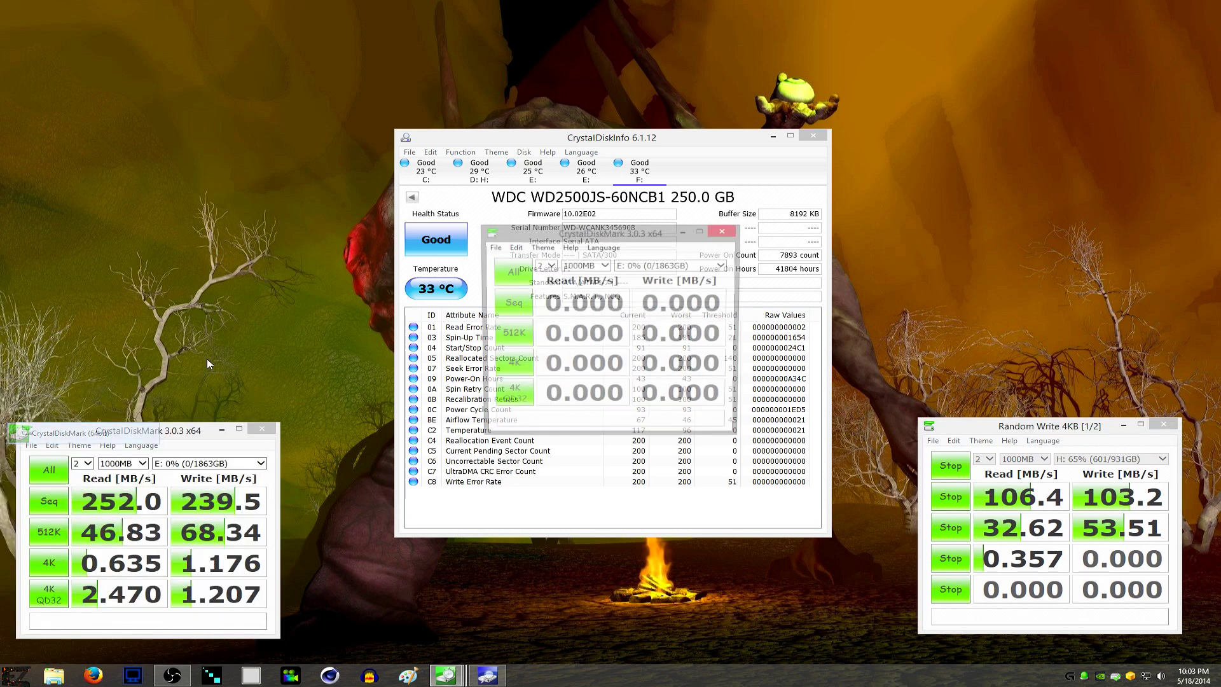
pyautogui.moveTo(606, 235); pyautogui.dragTo(148, 117)
pyautogui.click(773, 137)
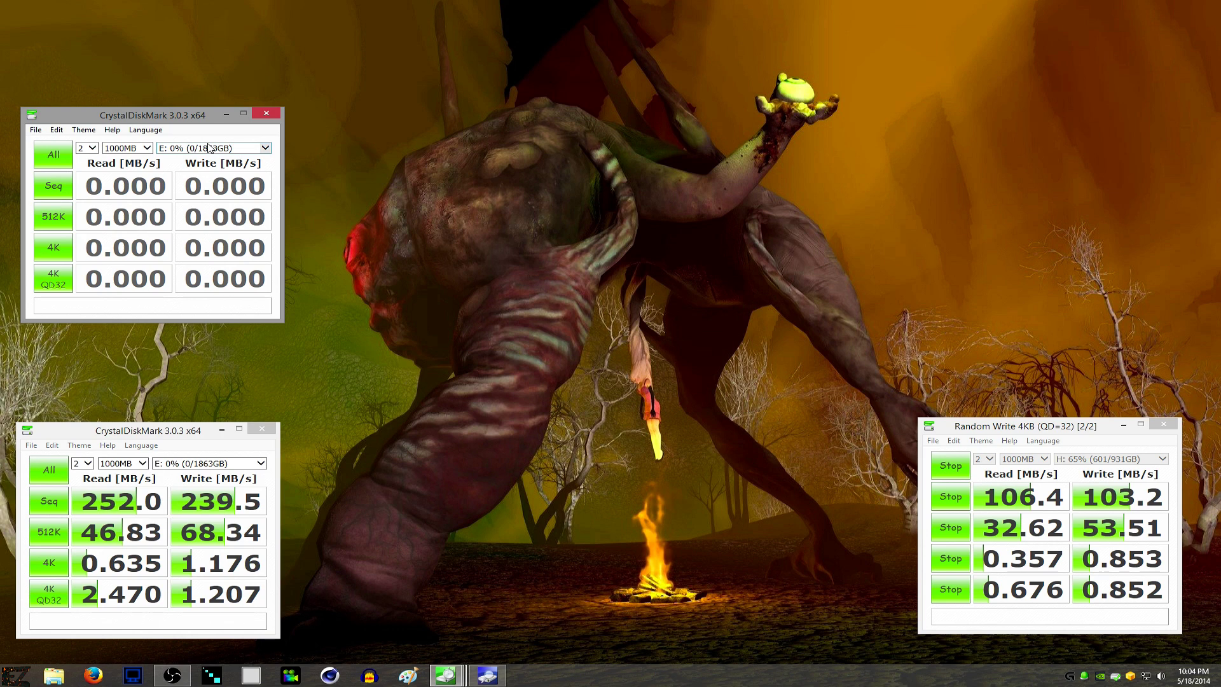
# Step: Select drive C: and run all benchmark tests on it
pyautogui.click(265, 148)
pyautogui.click(214, 130)
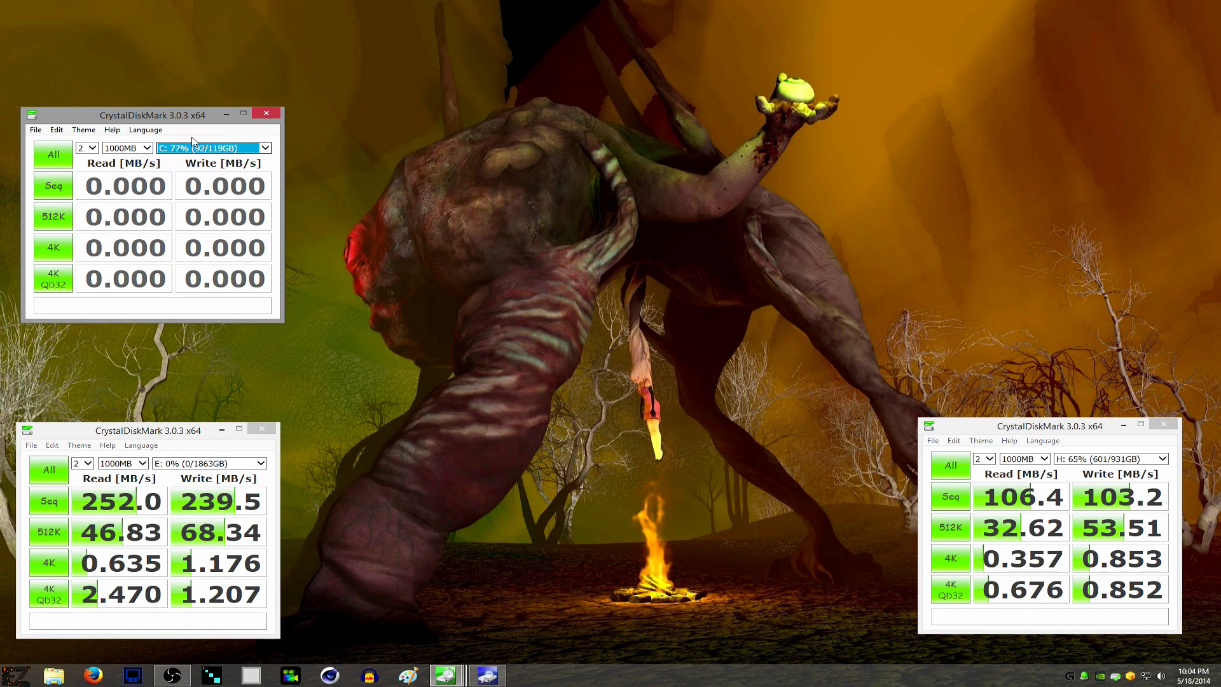
pyautogui.click(54, 155)
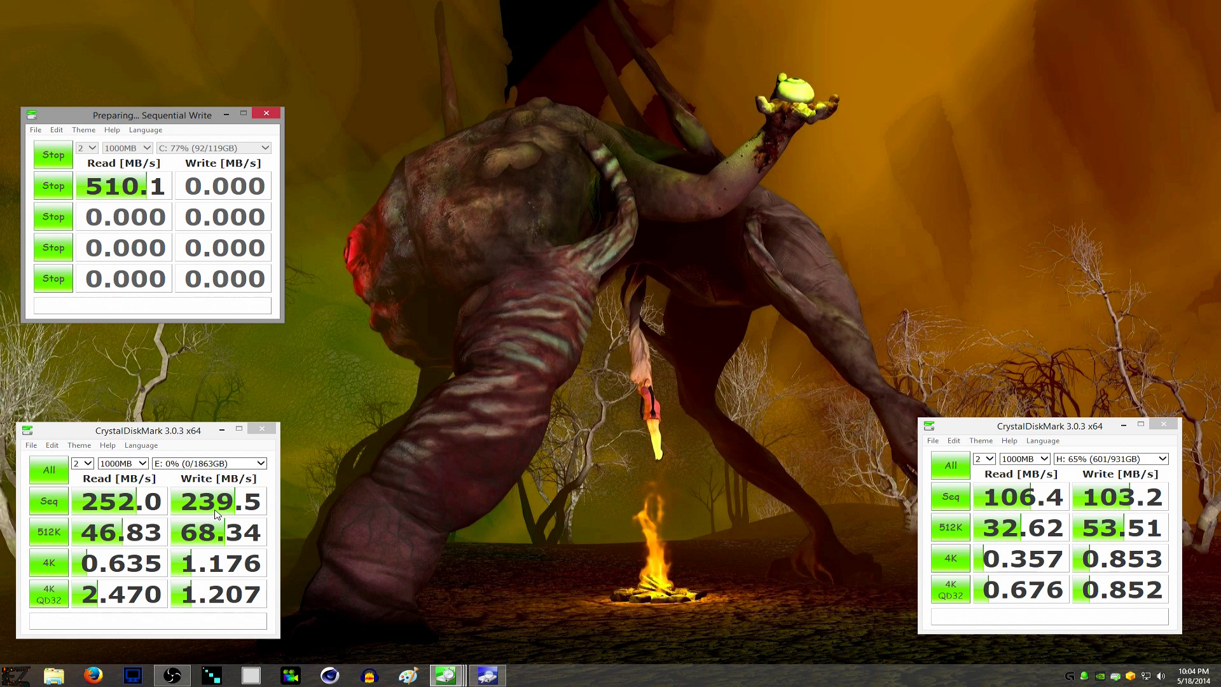
# Step: Line up the E: and H: windows side by side at bottom centre, with C: above E:
pyautogui.moveTo(139, 438); pyautogui.dragTo(484, 436)
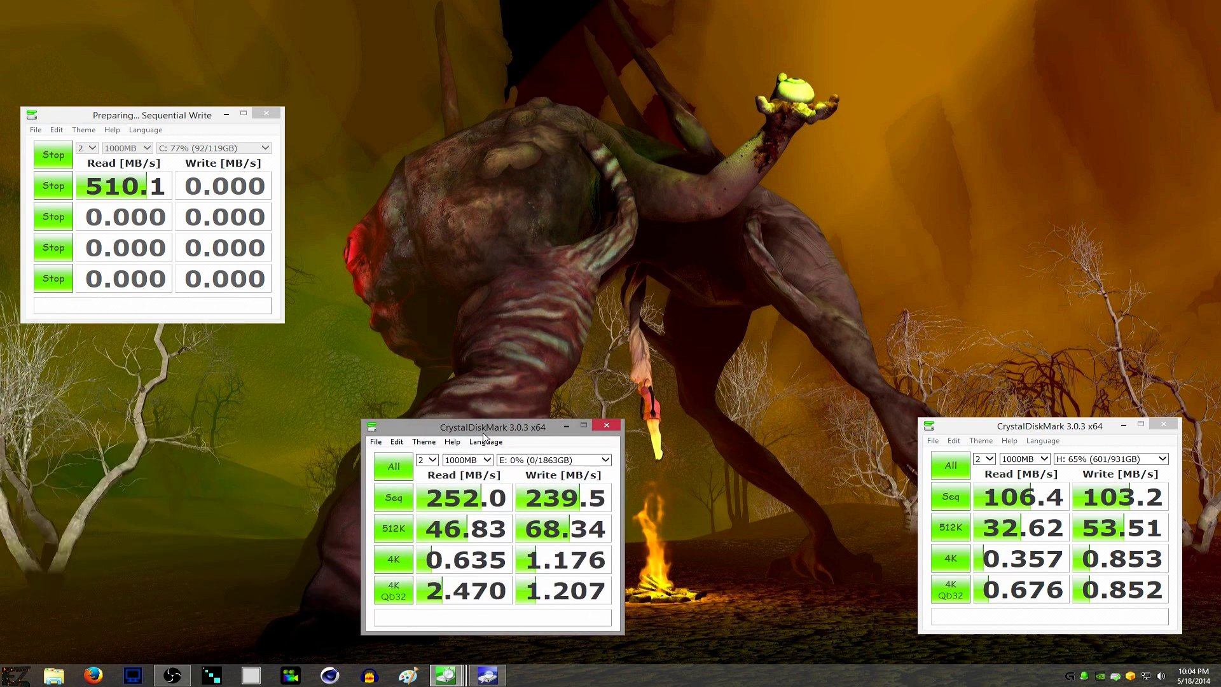
pyautogui.moveTo(1059, 428); pyautogui.dragTo(767, 429)
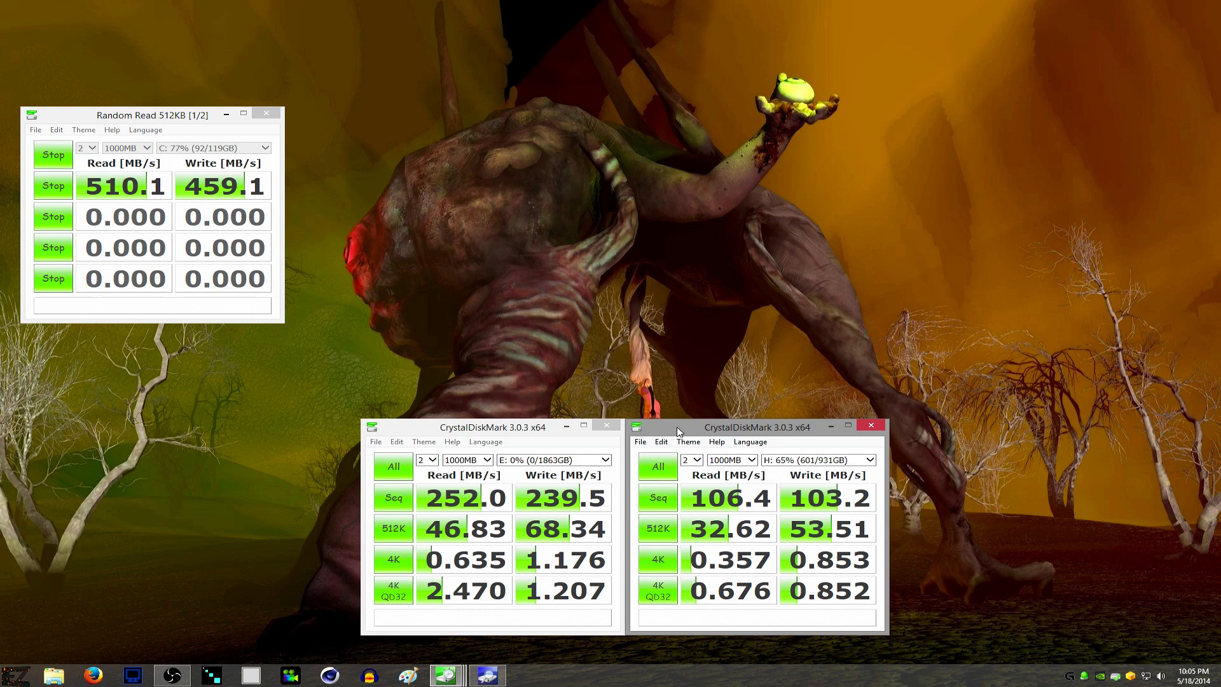
pyautogui.moveTo(677, 431); pyautogui.dragTo(679, 430)
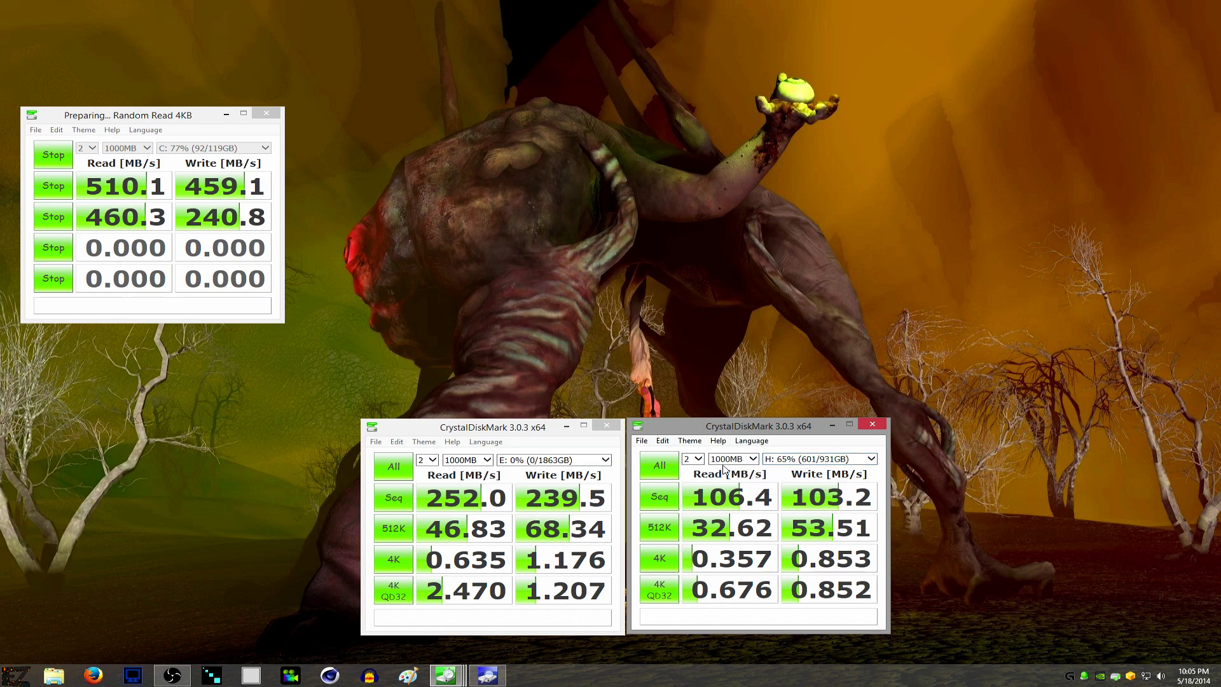
pyautogui.moveTo(748, 426); pyautogui.dragTo(749, 428)
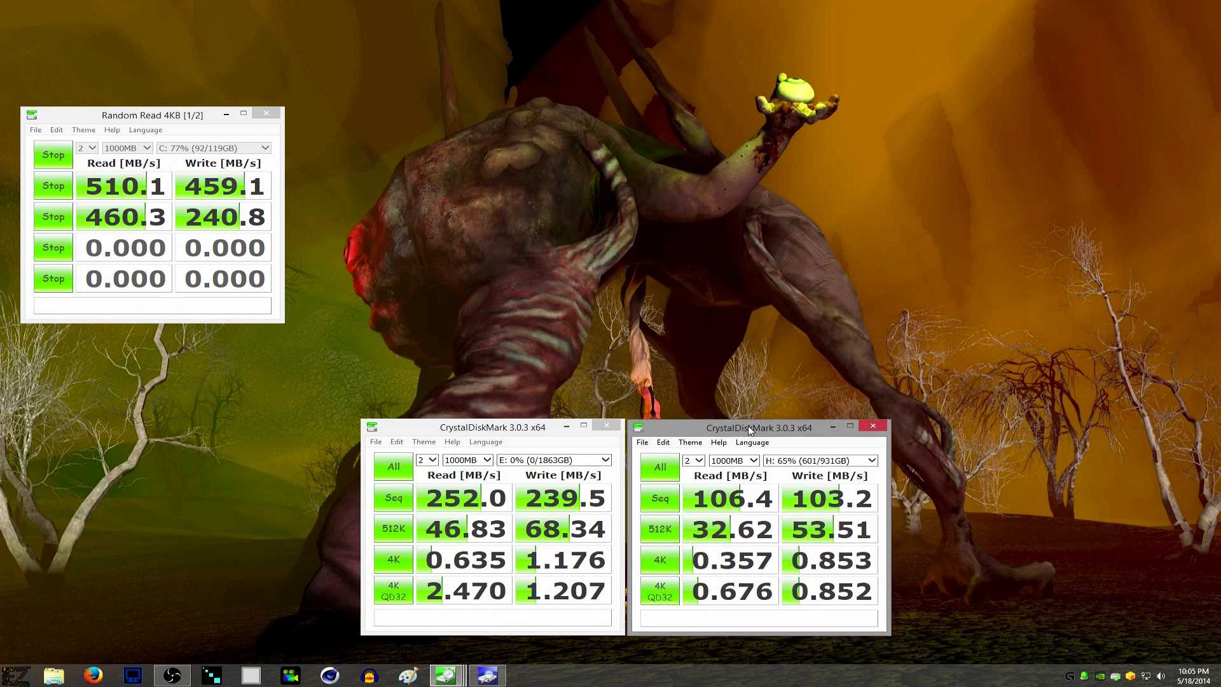
pyautogui.moveTo(128, 109); pyautogui.dragTo(468, 204)
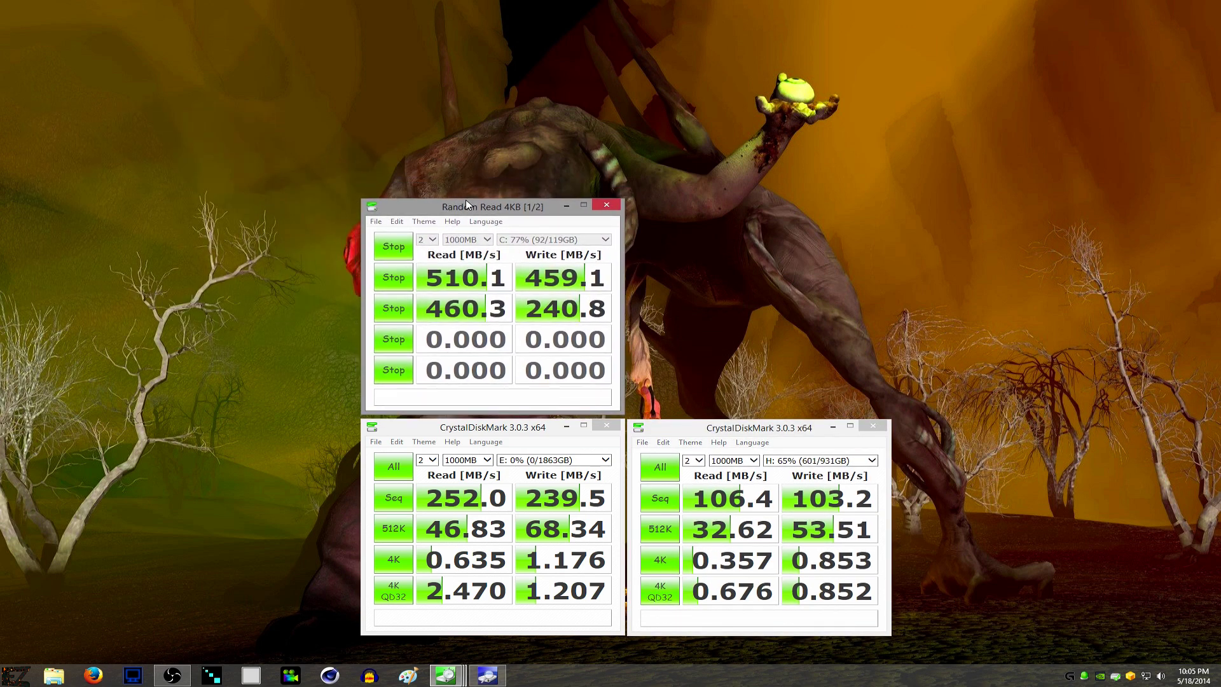
# Step: Place a fourth CrystalDiskMark window upper-right and view the C: Samsung SSD 840 PRO in CrystalDiskInfo
pyautogui.press('super')
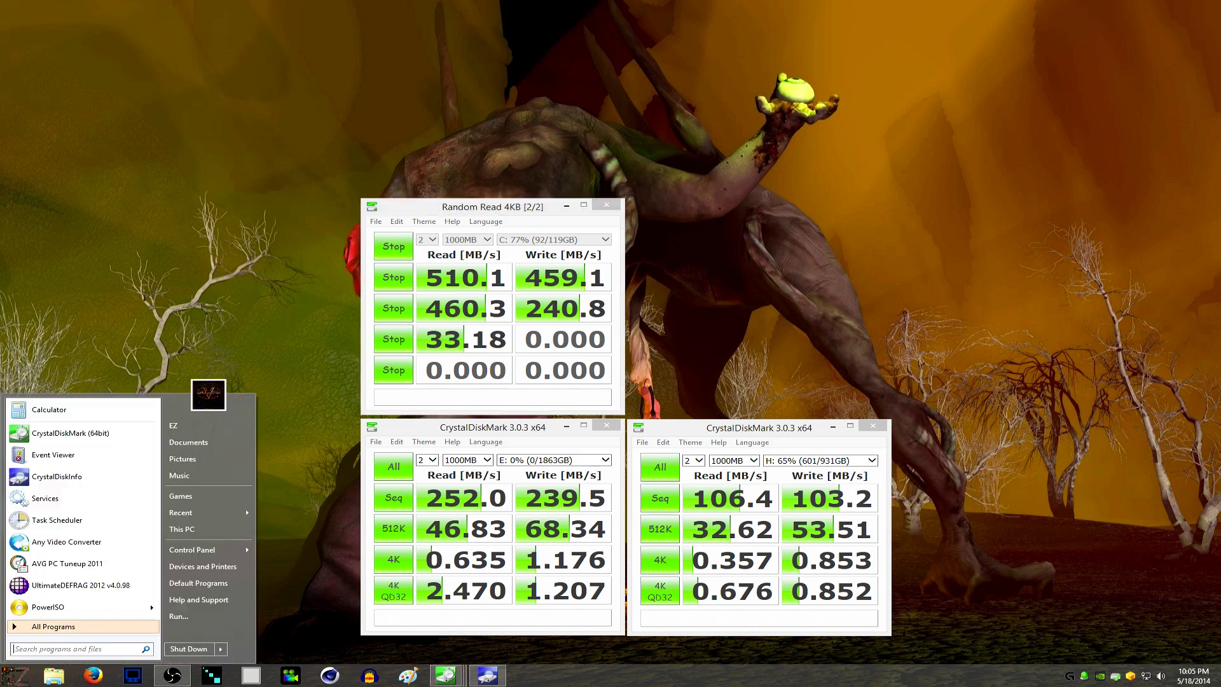
pyautogui.click(72, 434)
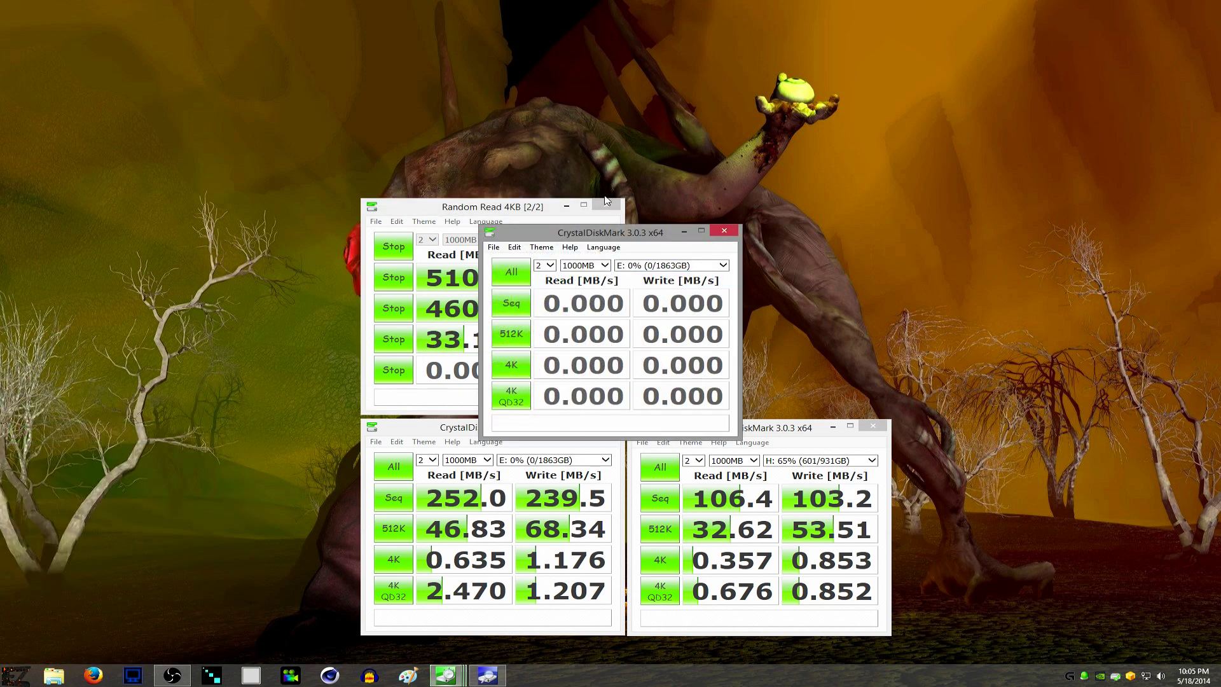
pyautogui.moveTo(598, 236); pyautogui.dragTo(750, 212)
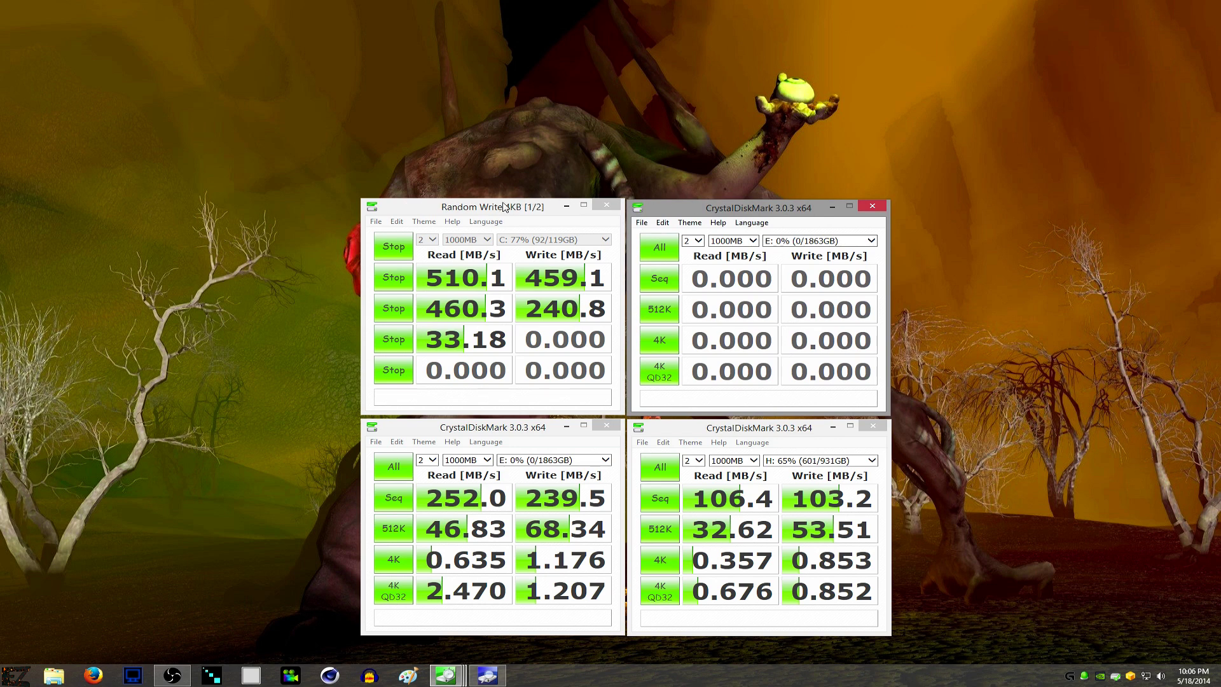
pyautogui.click(487, 675)
pyautogui.click(426, 170)
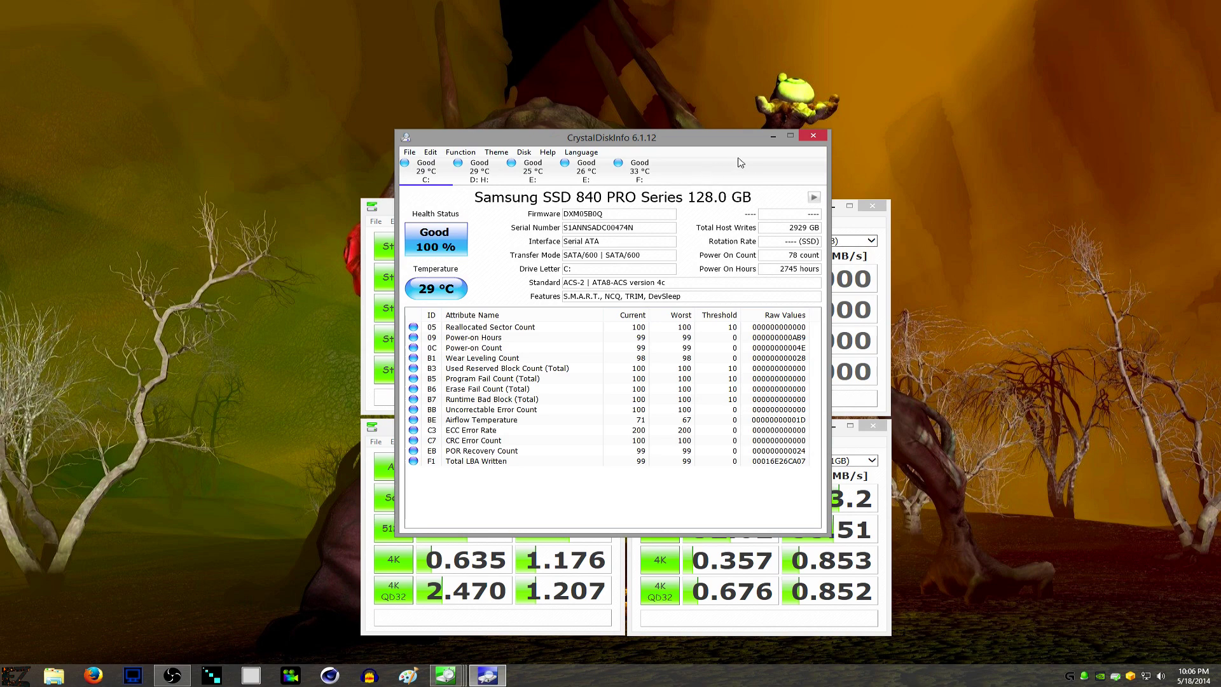
# Step: Minimize CrystalDiskInfo to bring the four CrystalDiskMark windows back into view
pyautogui.click(772, 136)
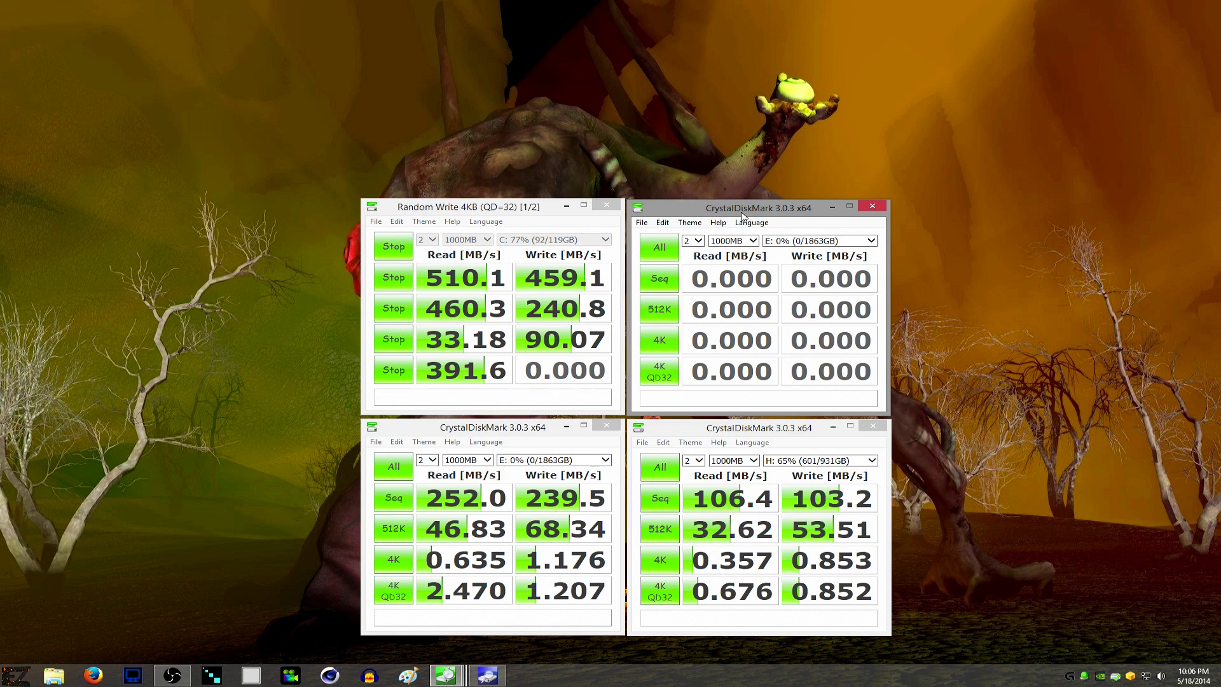
# Step: Select drive Z: 0% (0/27GB) in the top-right CrystalDiskMark and run All tests
pyautogui.click(871, 241)
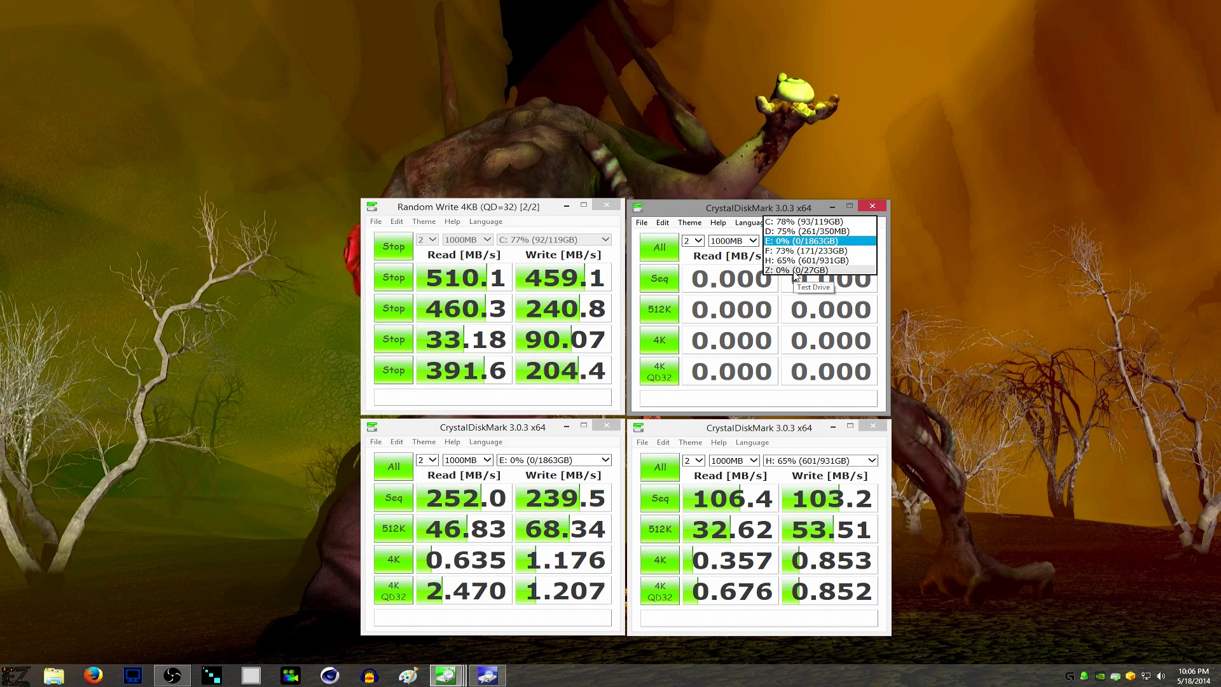
pyautogui.click(794, 271)
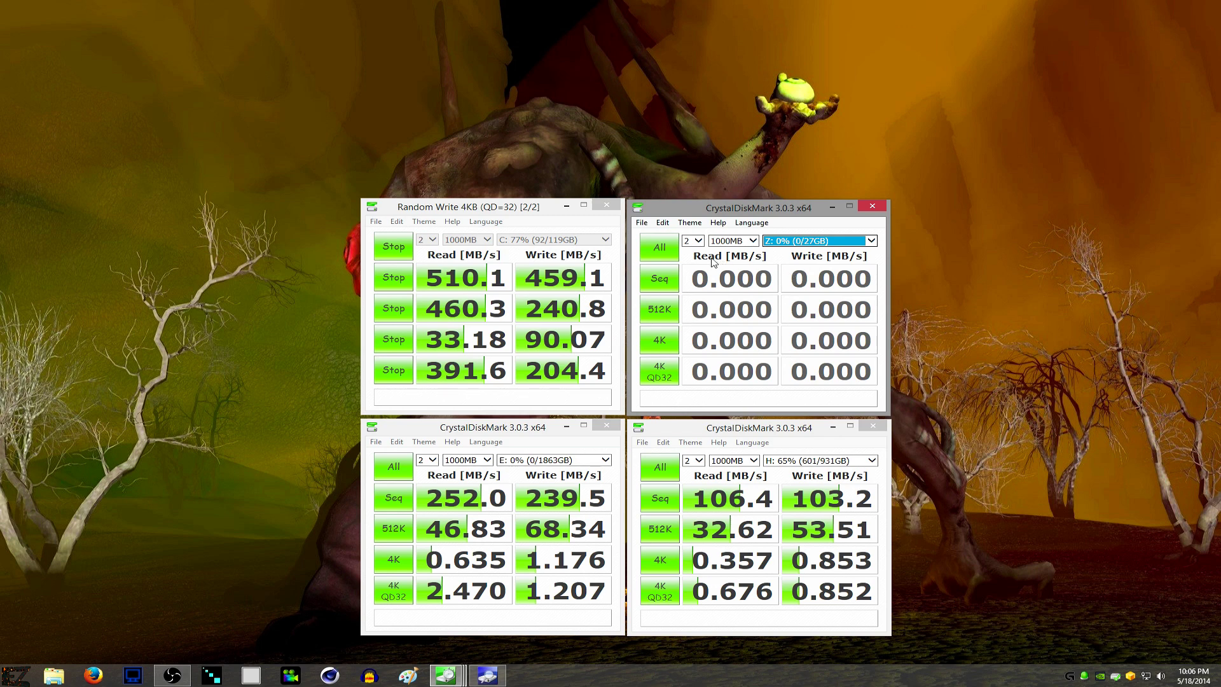
pyautogui.click(665, 249)
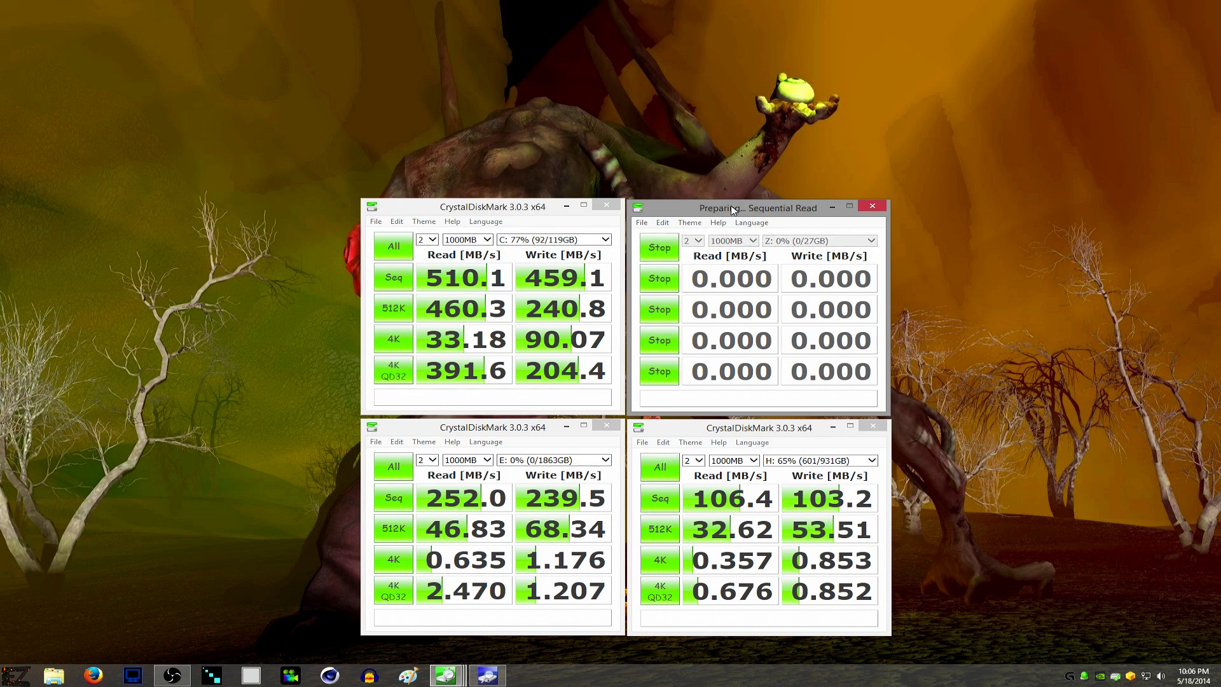